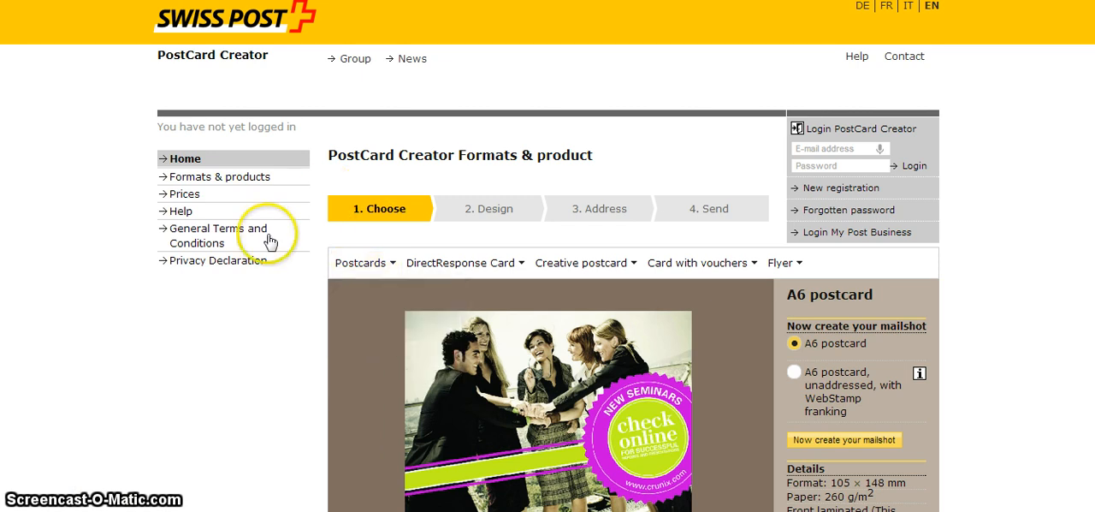
Choose the A6 postcard as the mailing format
left_click(364, 263)
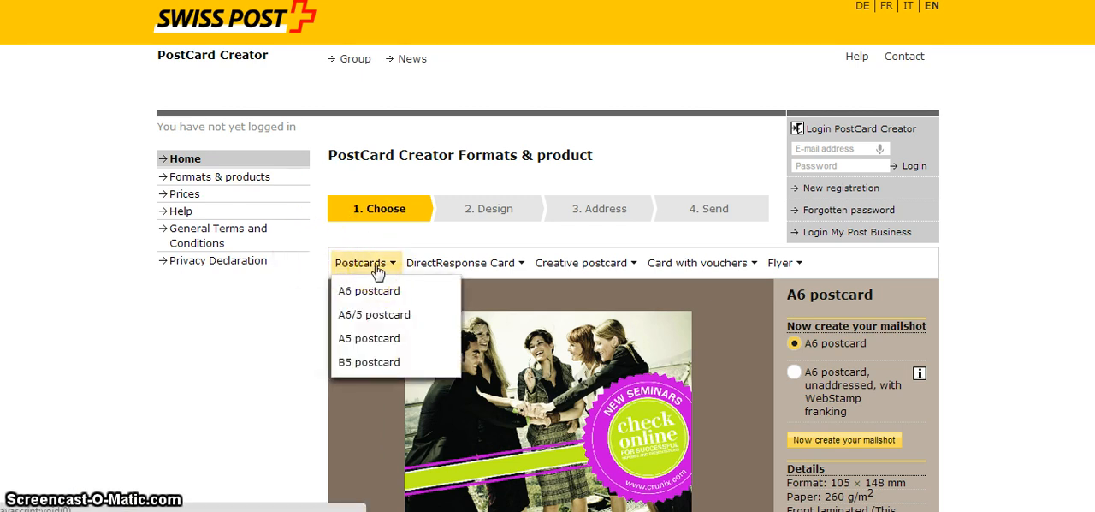
left_click(357, 290)
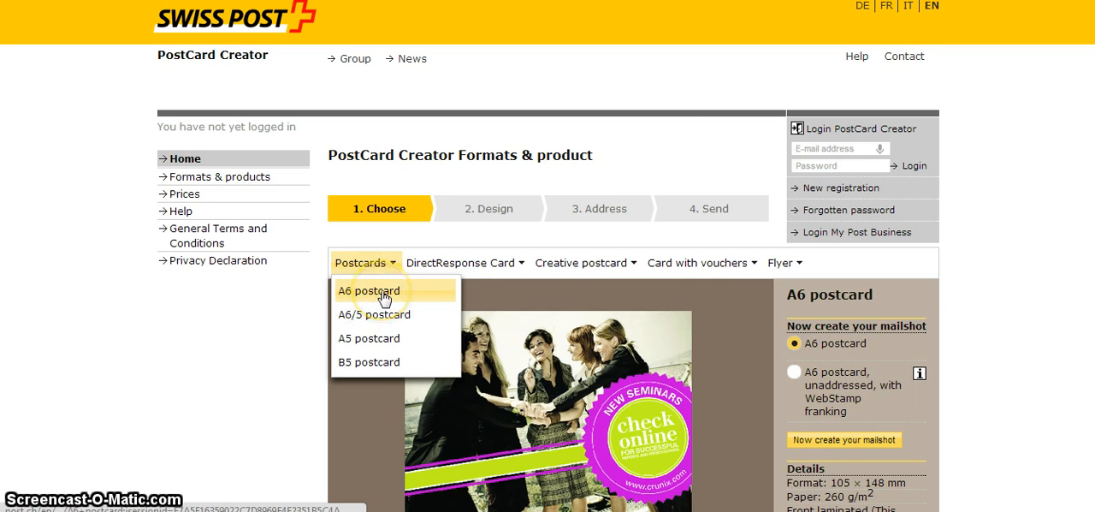
left_click(383, 296)
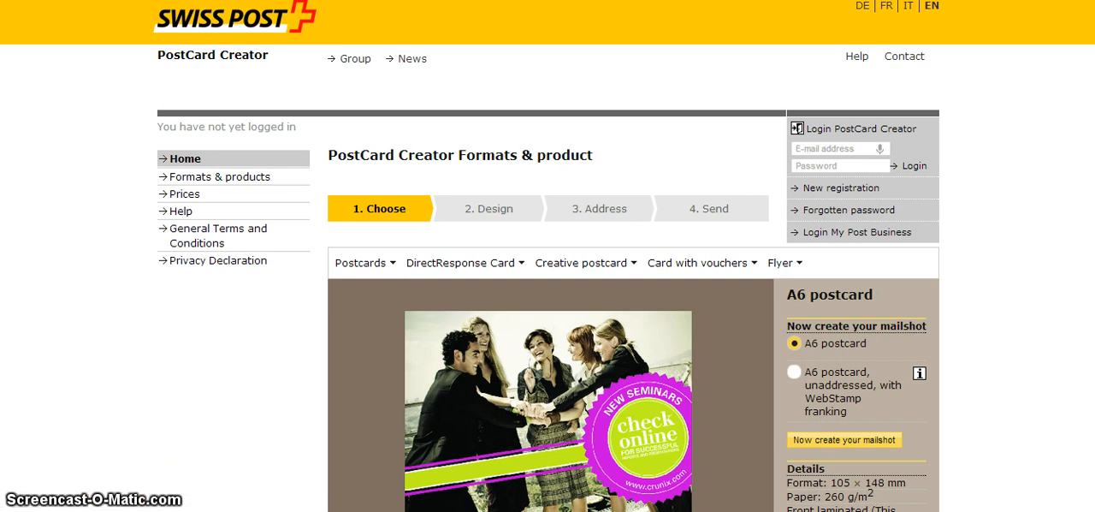
Review the A6 postcard's preview and details, and start creating the mailshot with the standard A6 postcard option
scroll(548, 342, "down", 3)
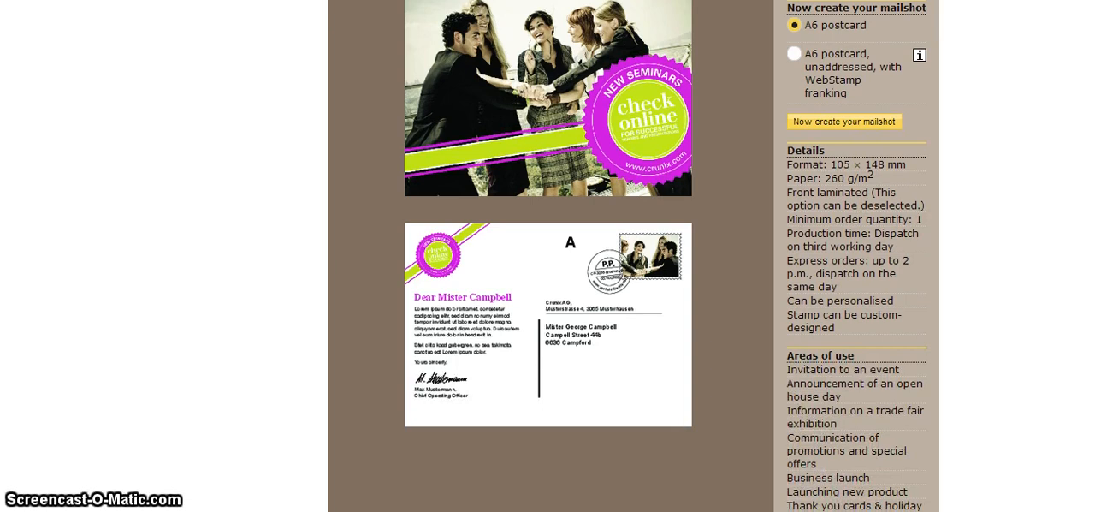
scroll(547, 256, "down", 1)
scroll(633, 257, "up", 2)
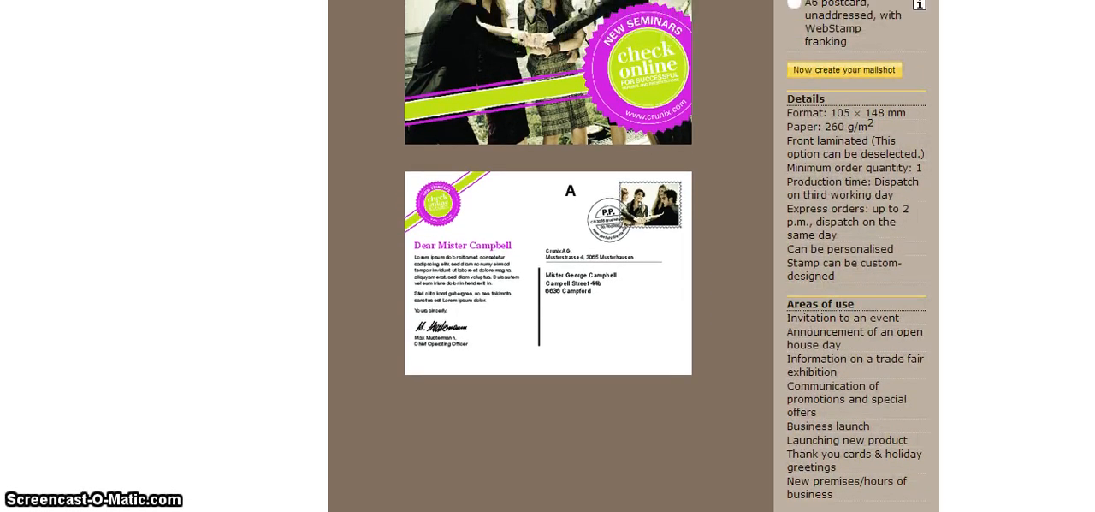
scroll(633, 257, "up", 1)
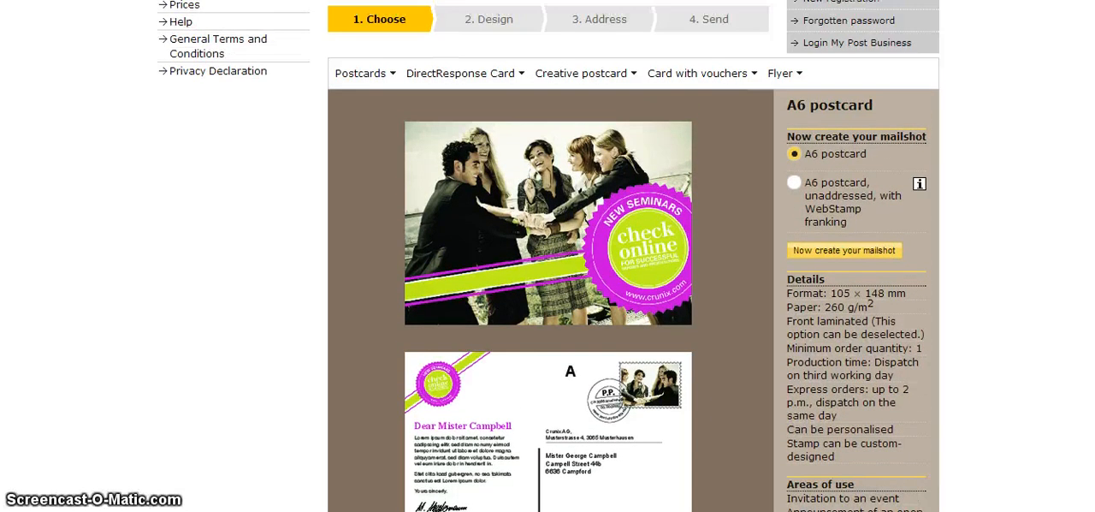
scroll(633, 256, "down", 1)
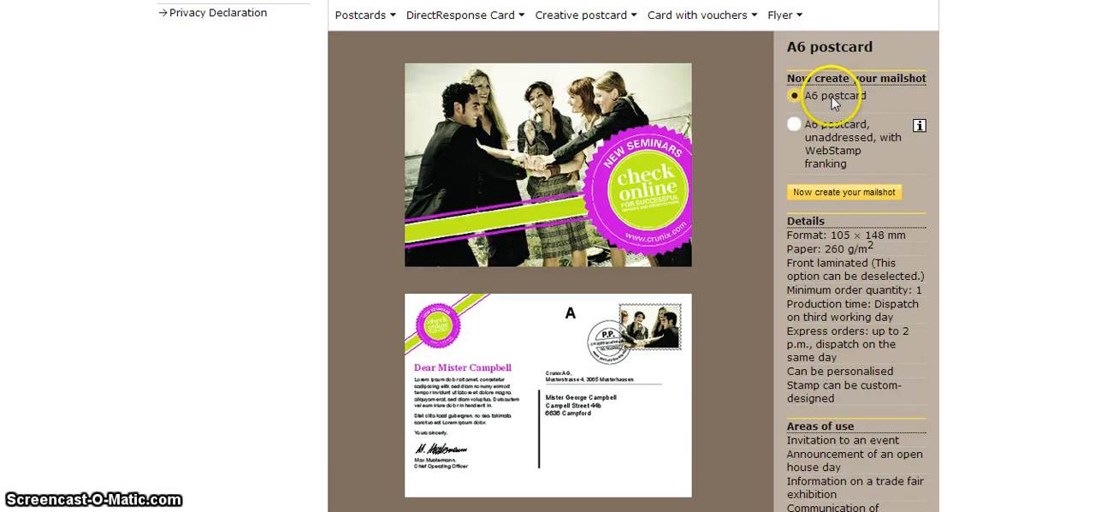
left_click(818, 202)
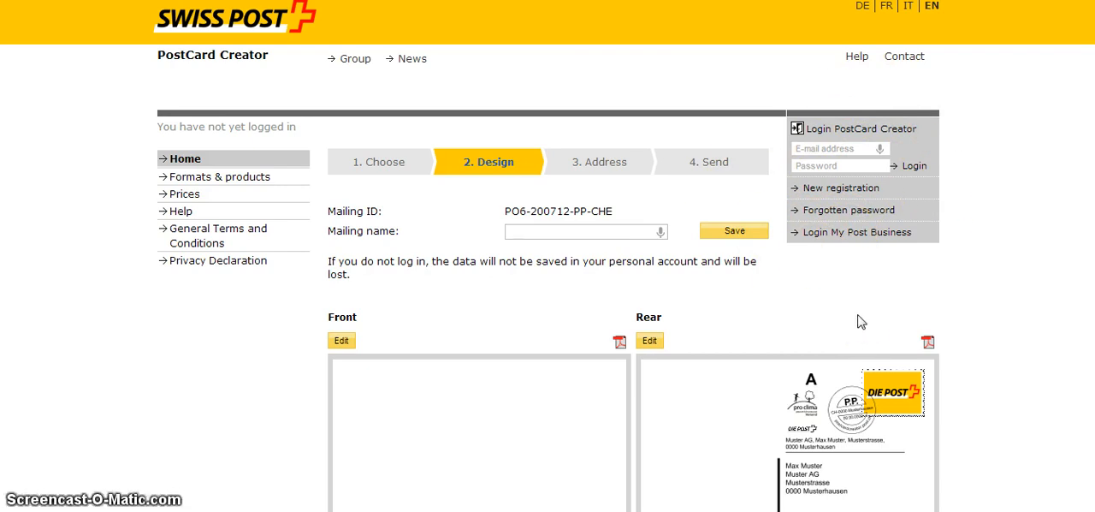
Save a first name as the mailing name and open the postcard's front side for editing
left_click(633, 233)
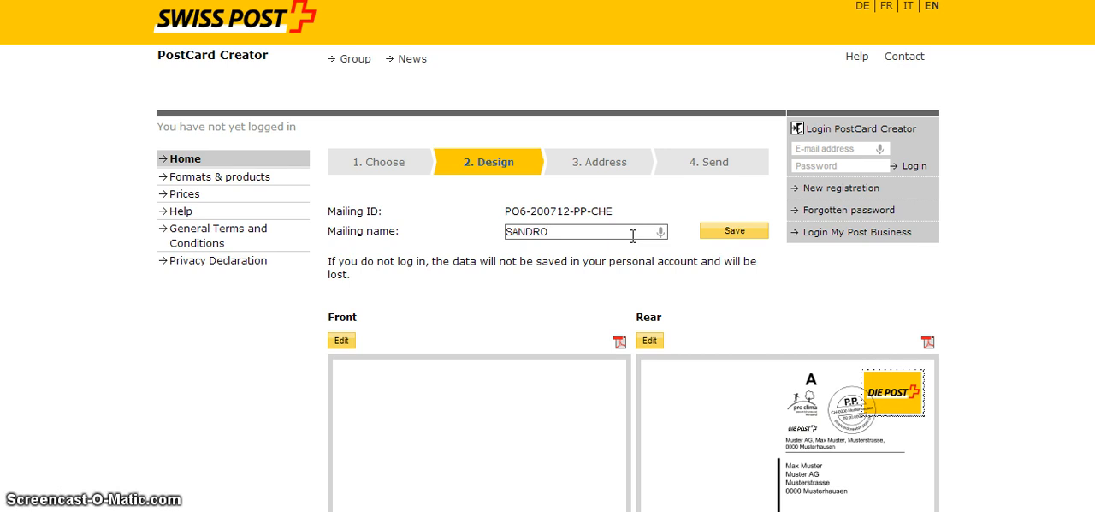
left_click(734, 231)
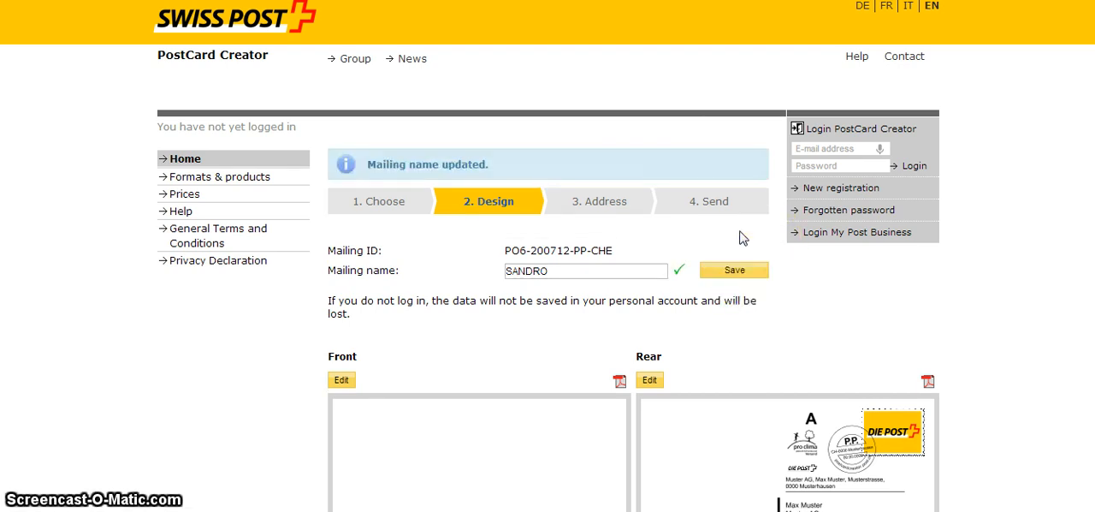
left_click(1049, 279)
scroll(1049, 279, "down", 3)
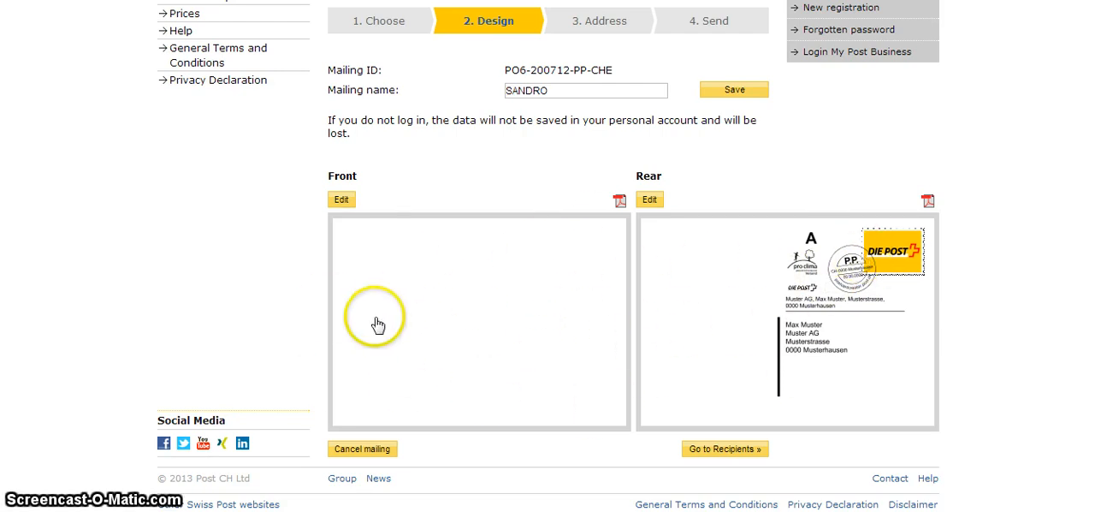
left_click(342, 202)
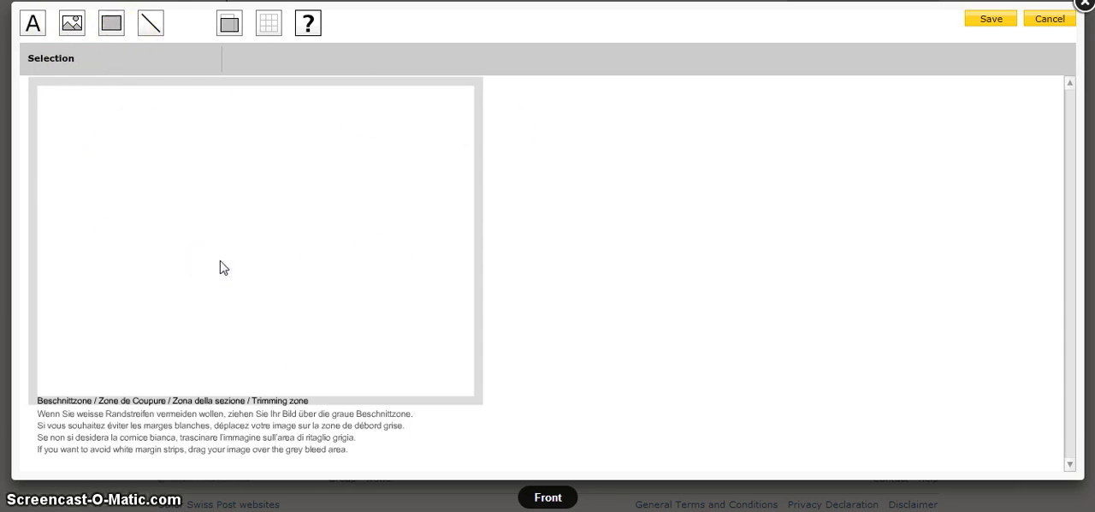
Place a rectangle with fill colour 006633 at the upper-left corner of the card's front
left_click(112, 28)
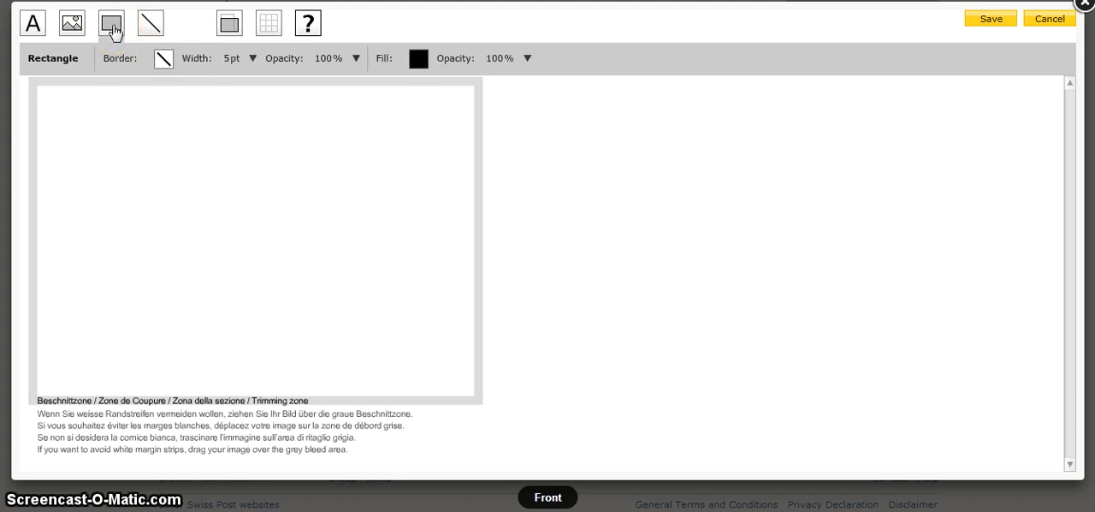
left_click(418, 58)
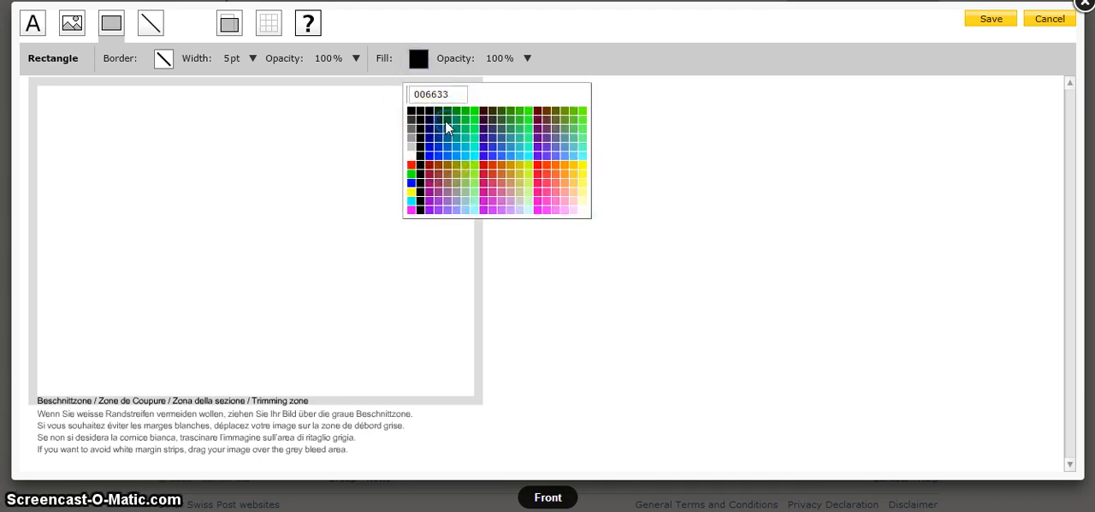
left_click(446, 127)
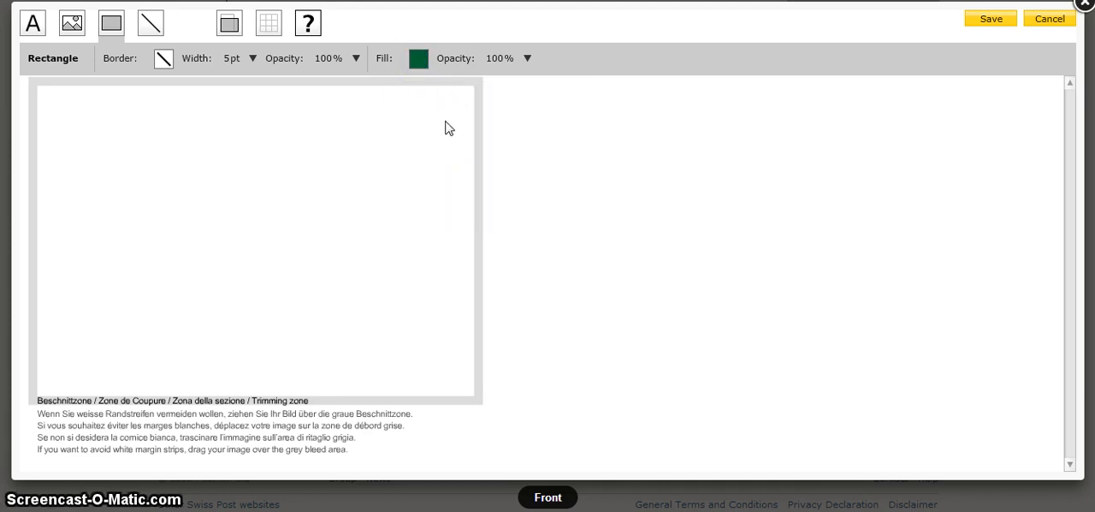
left_click(59, 106)
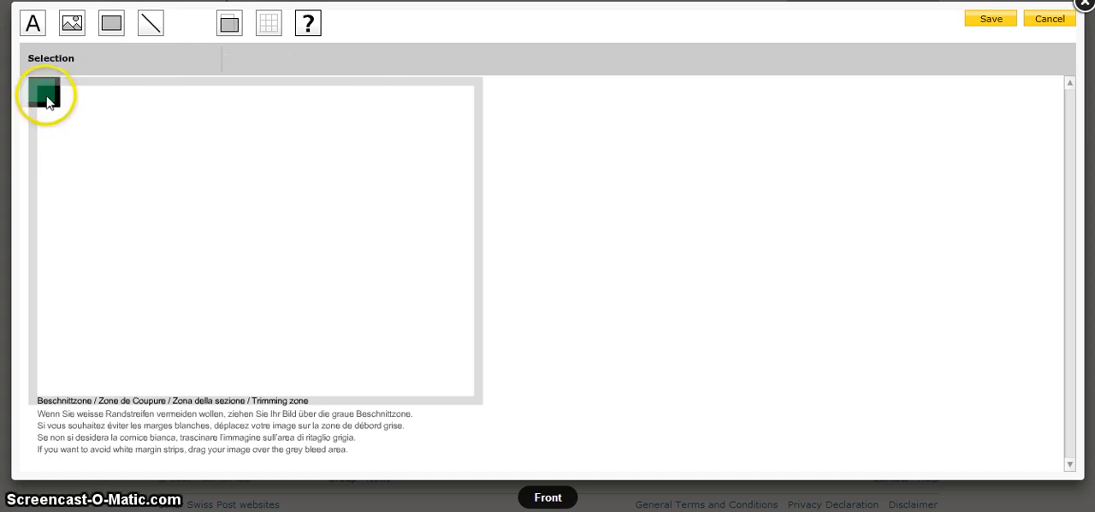
Enlarge the green rectangle until it covers nearly the whole front of the card
left_click_drag(58, 97, 113, 163)
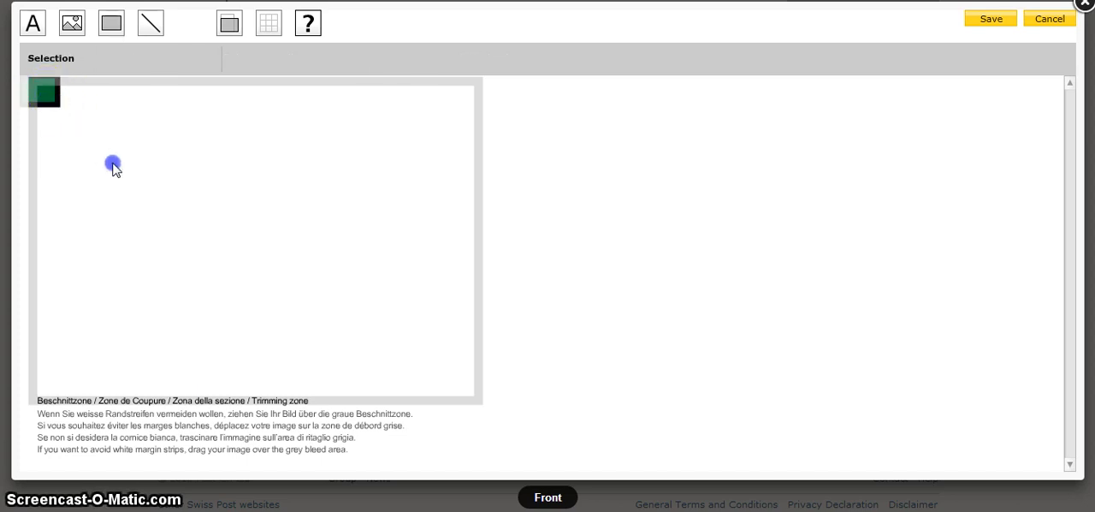
left_click_drag(47, 95, 112, 164)
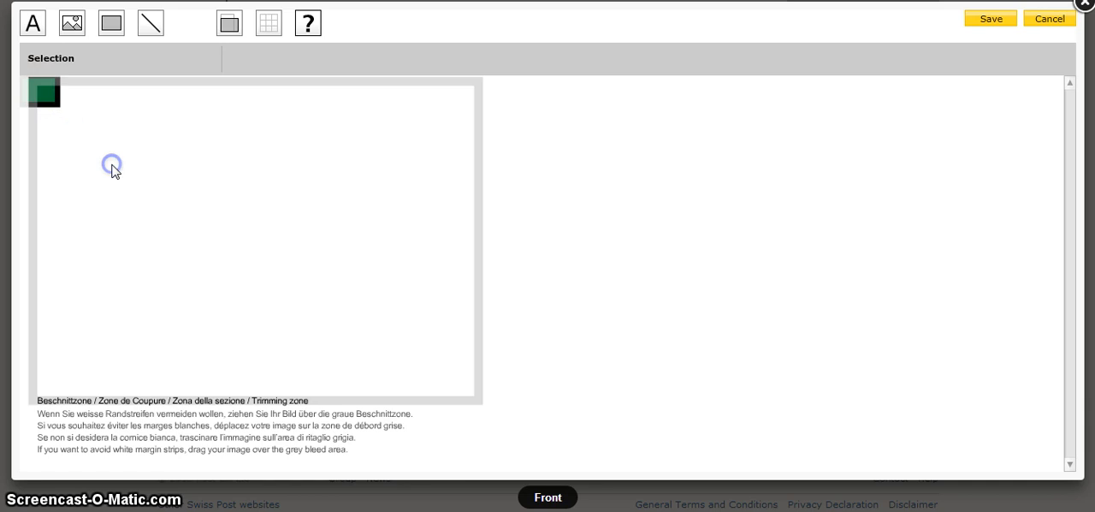
left_click_drag(49, 93, 102, 139)
left_click(46, 96)
left_click(45, 99)
left_click_drag(47, 100, 107, 149)
left_click_drag(55, 105, 494, 406)
left_click(133, 311)
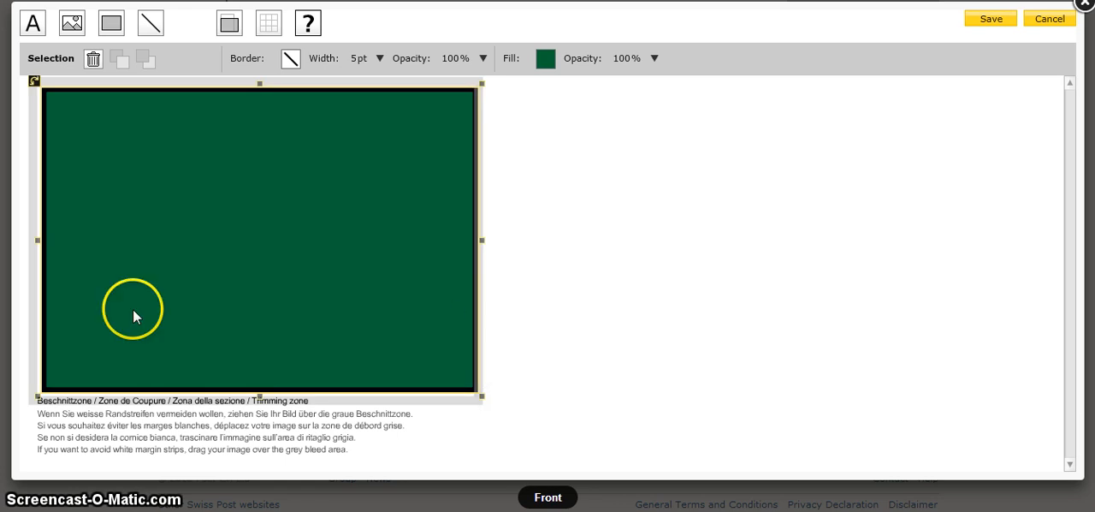
Delete the green rectangle from the card's front
left_click(294, 207)
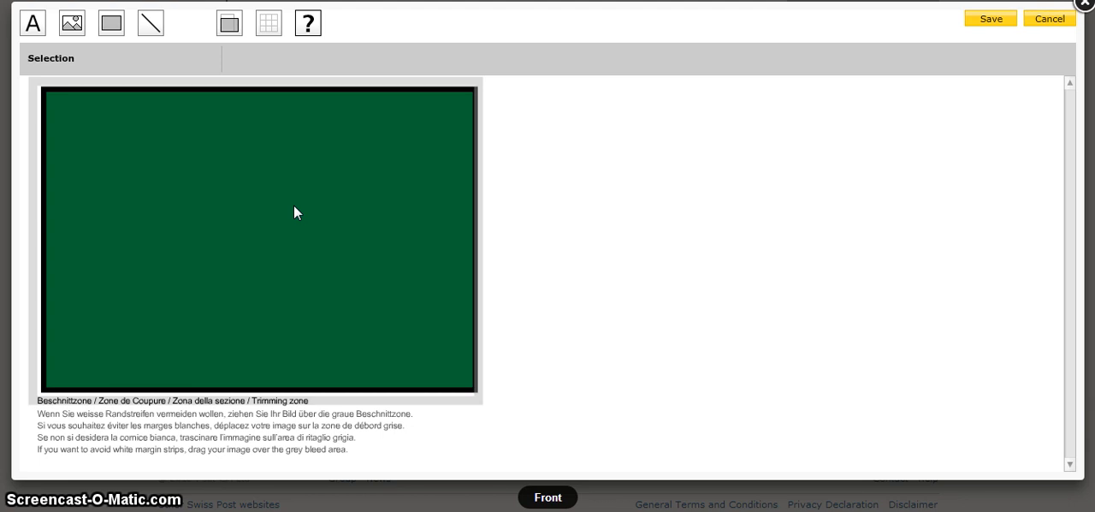
left_click(114, 92)
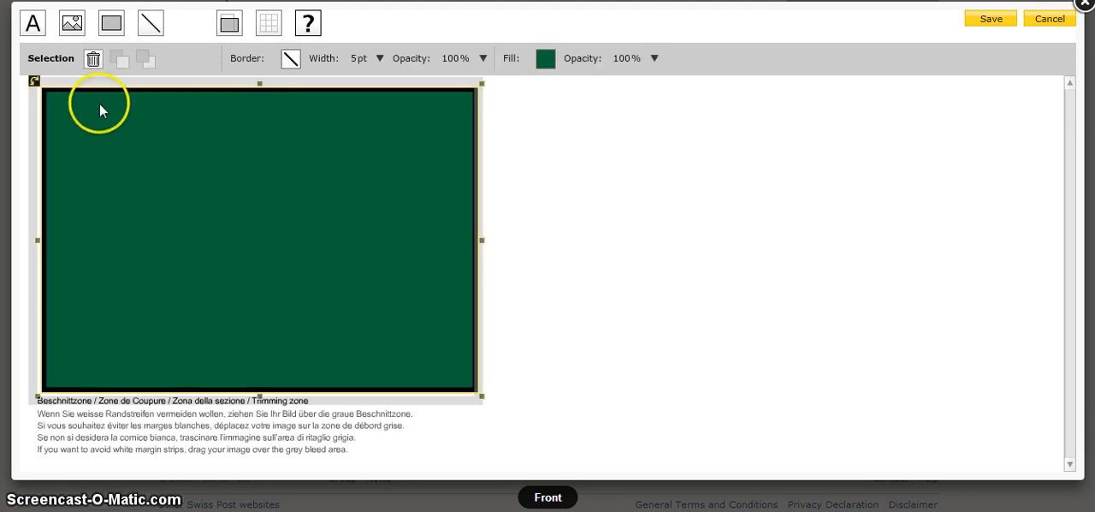
left_click(93, 62)
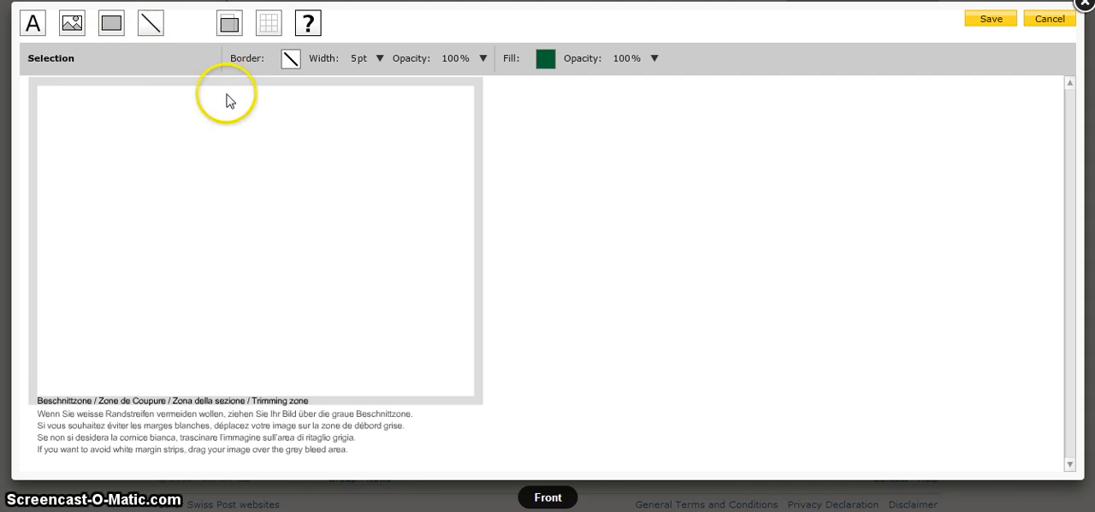
Insert picture PC190701, three people around a laptop, from the People category onto the card's front
left_click(72, 26)
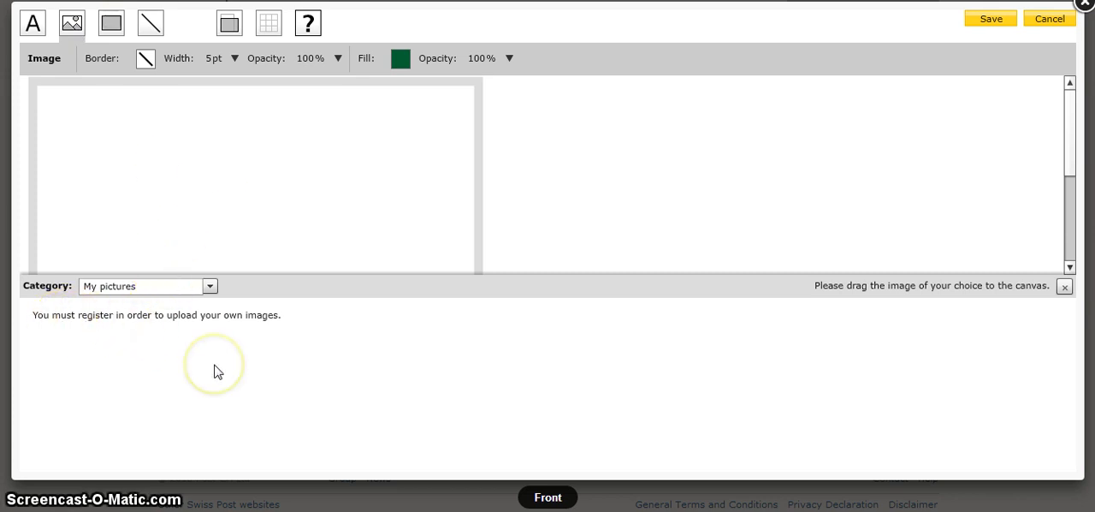
left_click(210, 286)
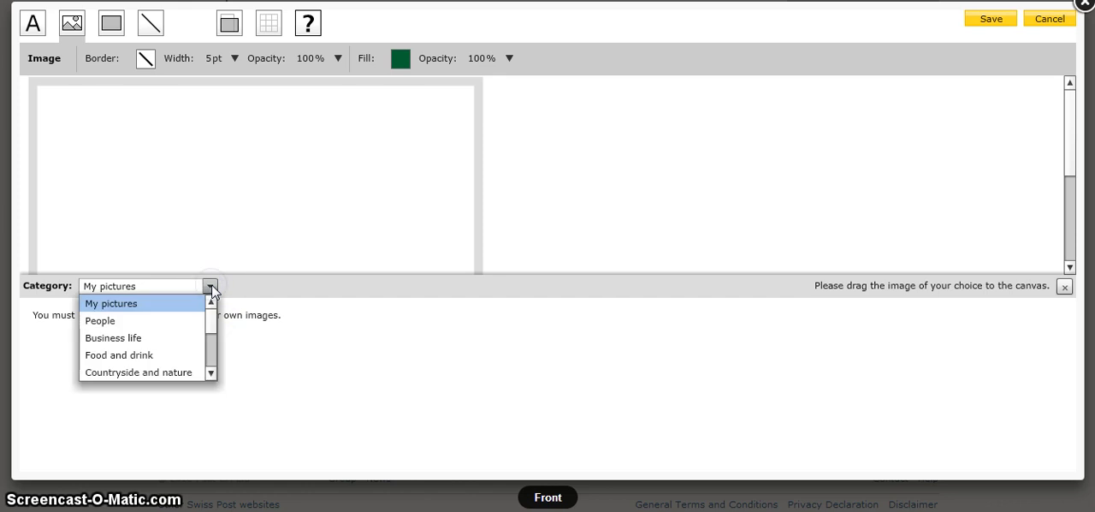
left_click(100, 320)
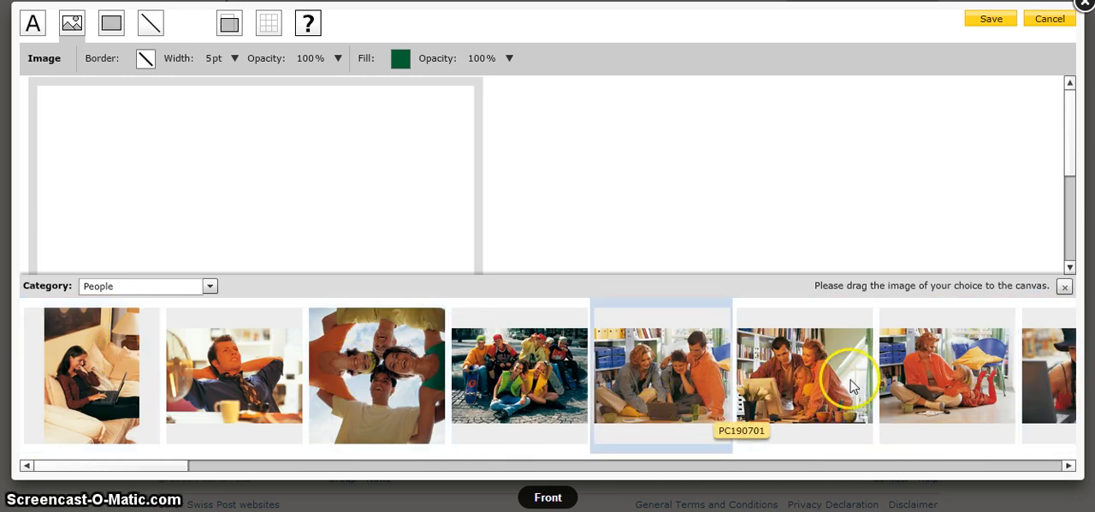
left_click(672, 370)
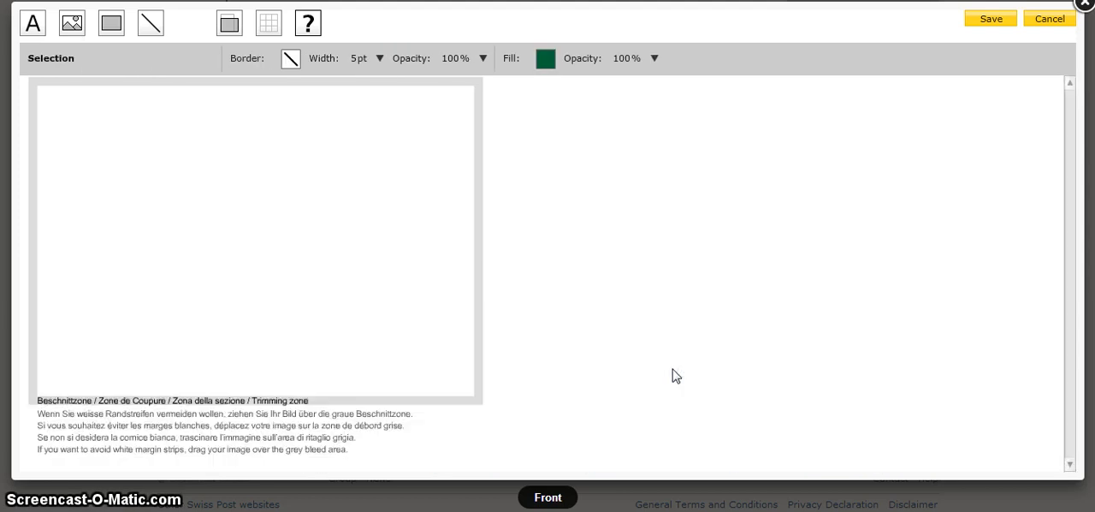
left_click(282, 358)
left_click(84, 434)
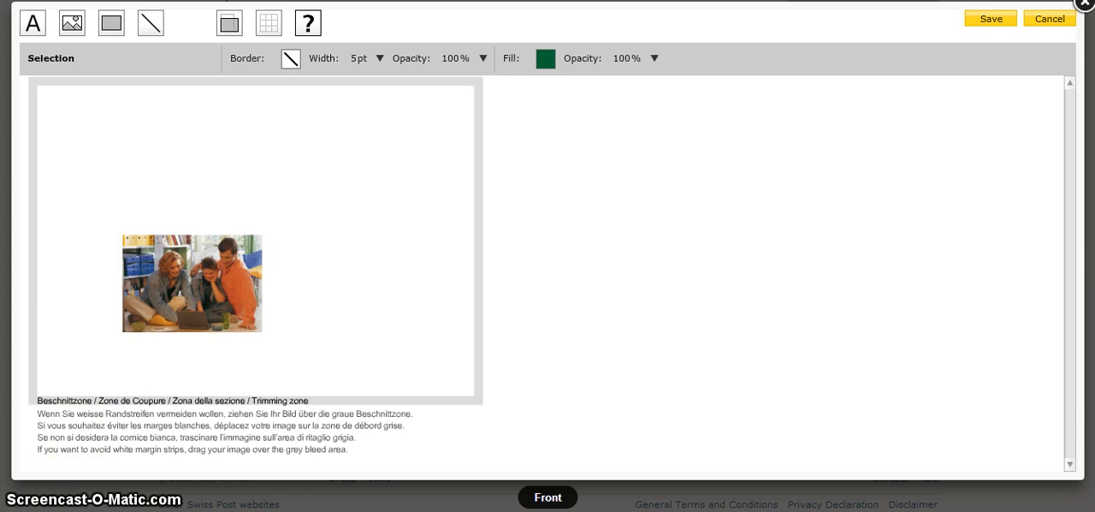
Try the card in portrait orientation and return it to landscape
left_click(103, 247)
left_click(213, 273)
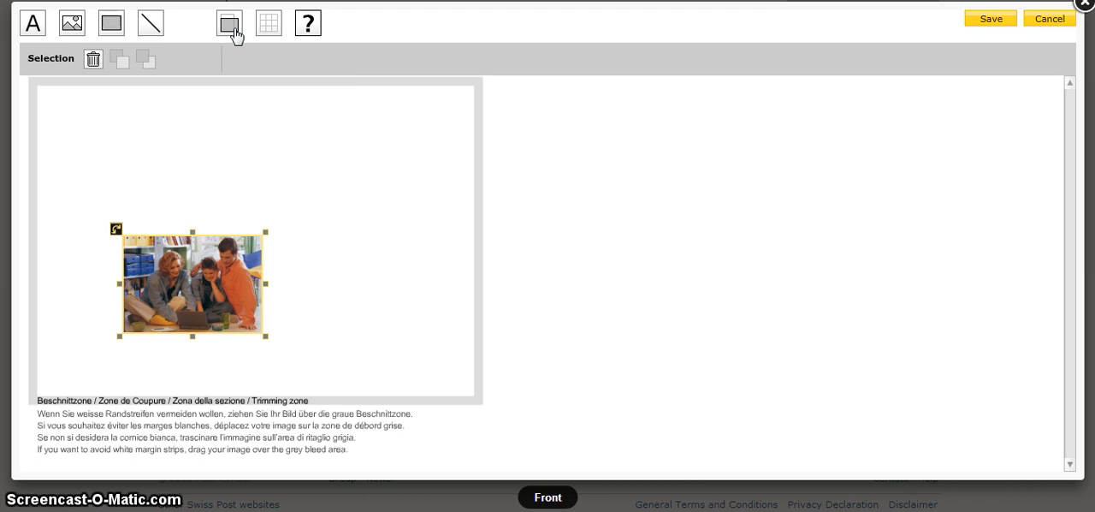
left_click(235, 34)
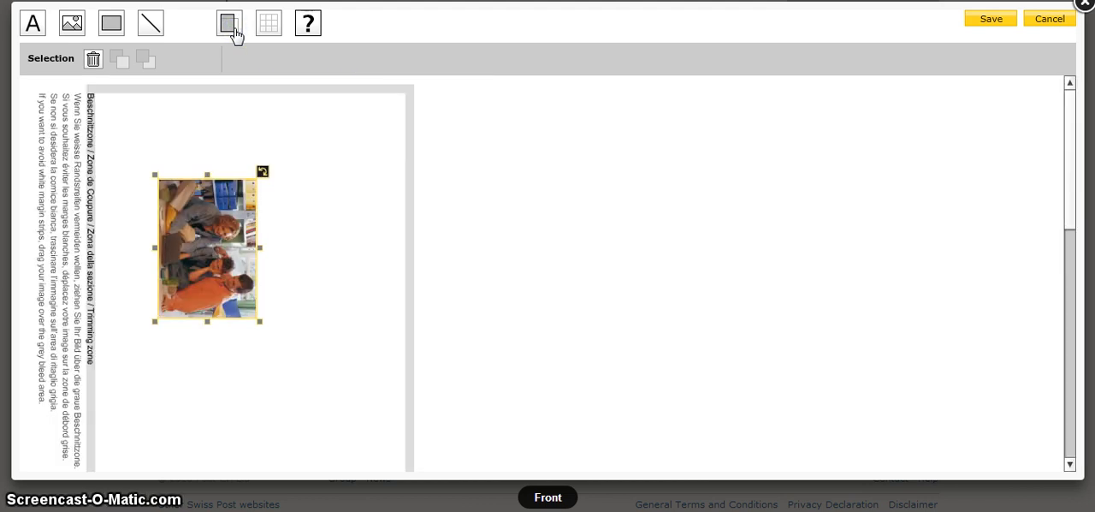
left_click(234, 33)
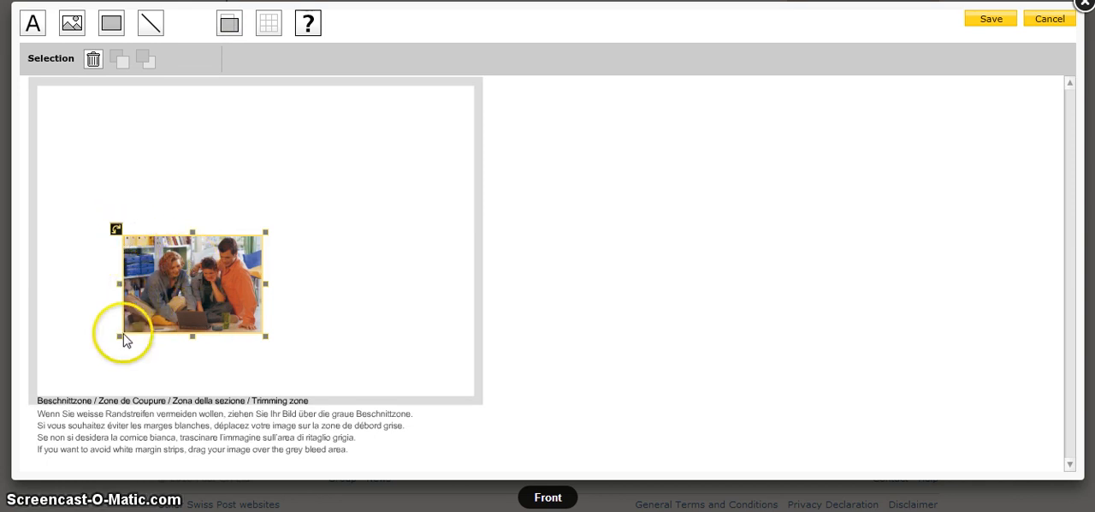
Move the photo to the upper-left corner of the card's front
left_click_drag(200, 299, 183, 199)
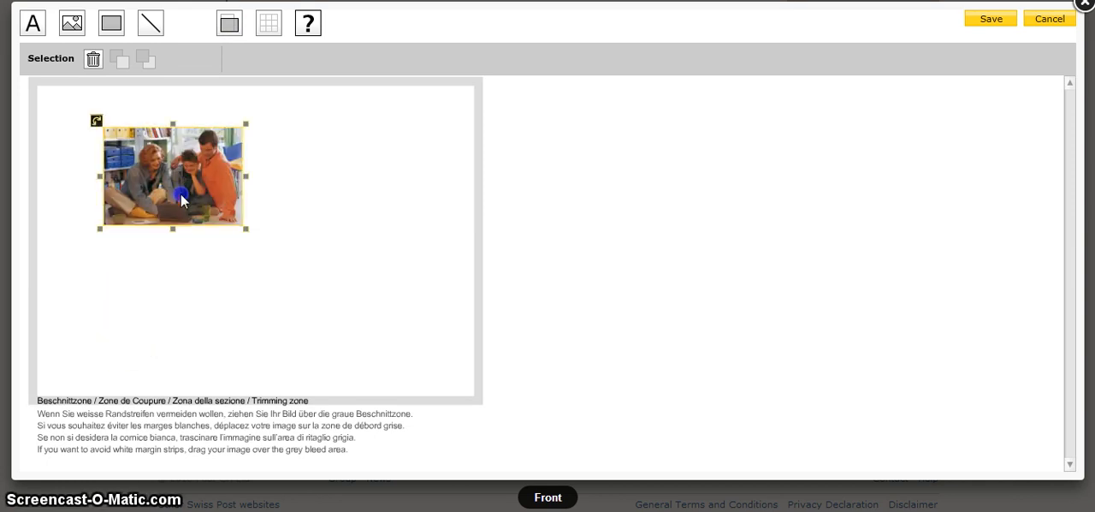
left_click(180, 195)
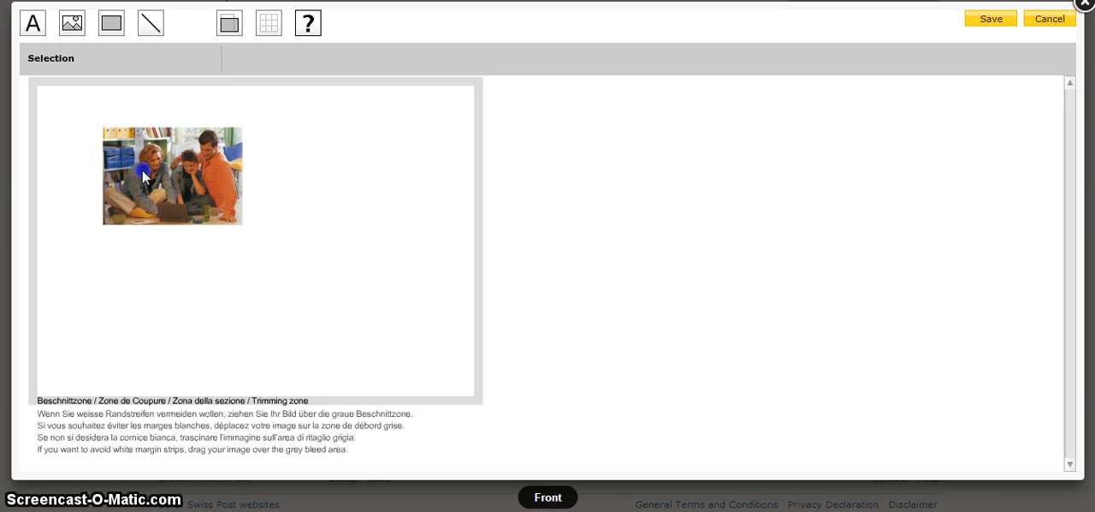
left_click(182, 172)
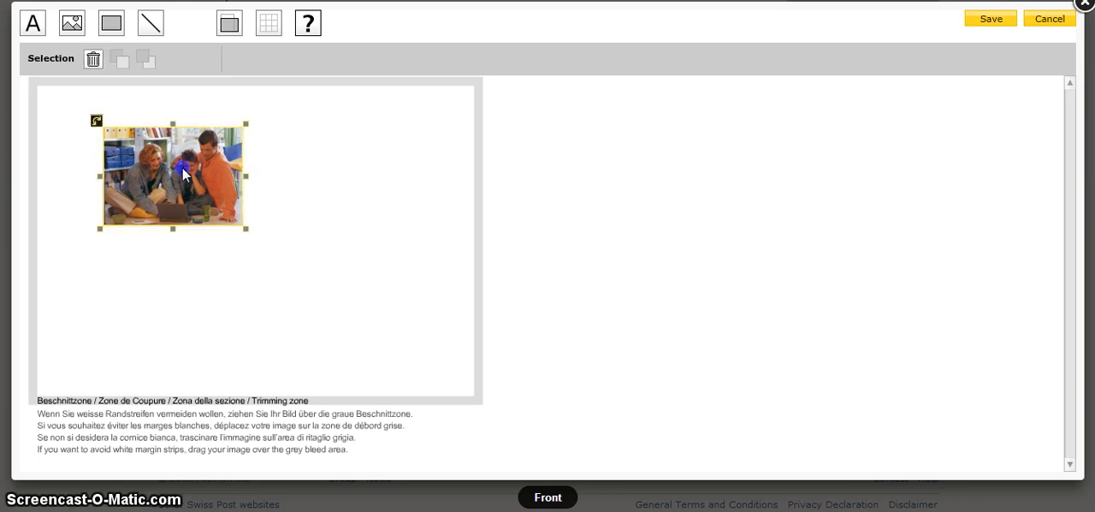
left_click_drag(183, 172, 115, 121)
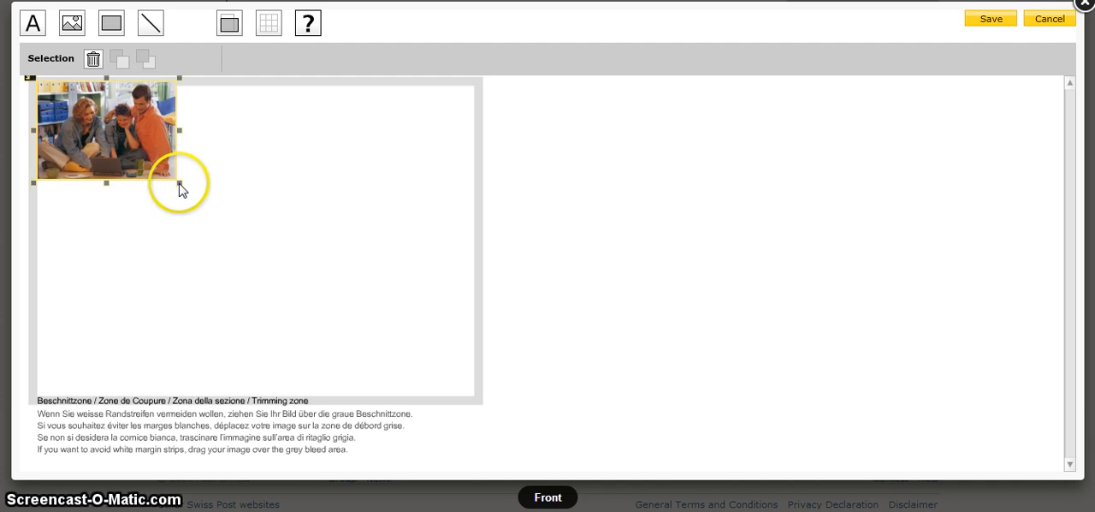
Enlarge the photo to fill the card's front and trim its width to the card's right edge
left_click_drag(179, 185, 475, 401)
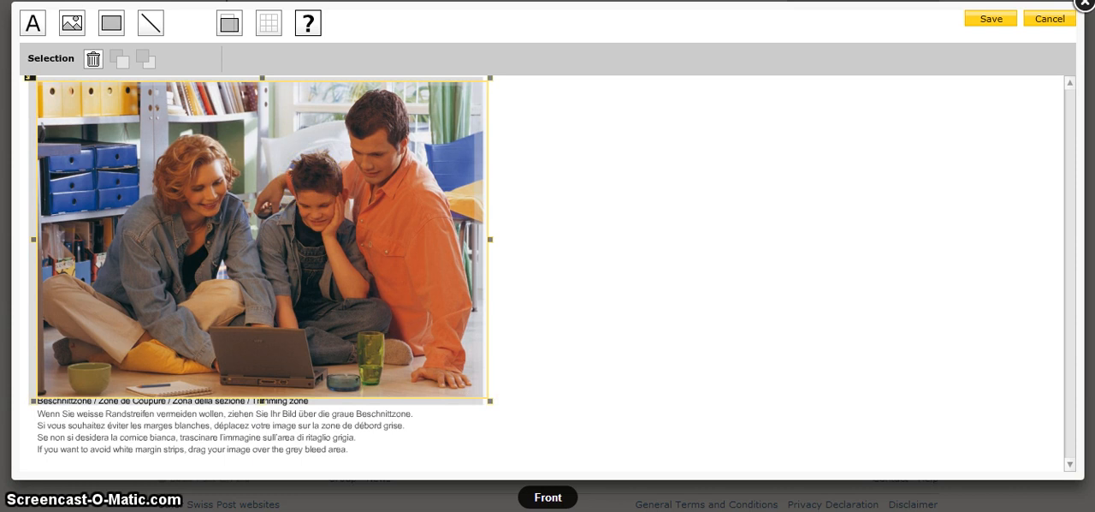
left_click(329, 142)
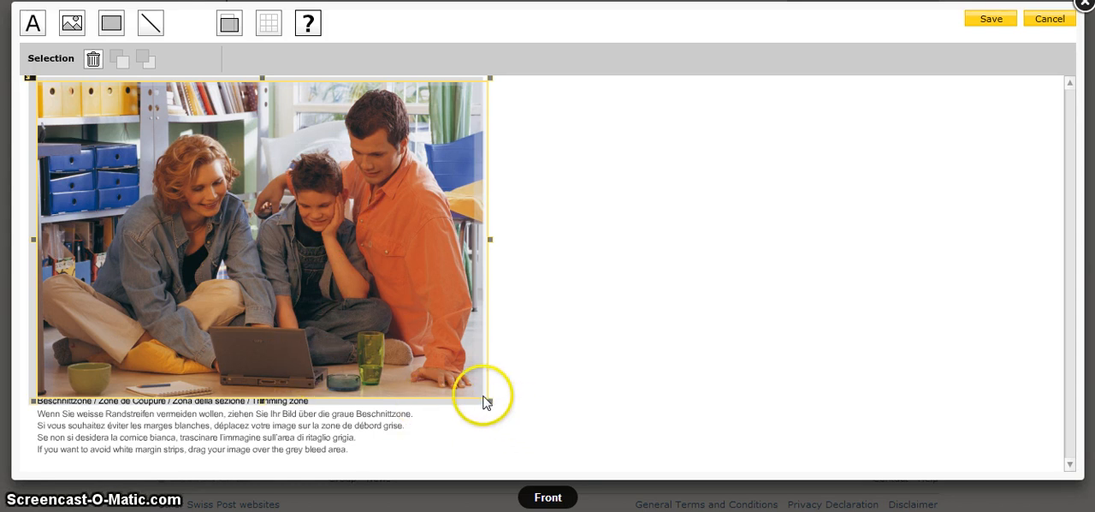
left_click_drag(490, 241, 479, 245)
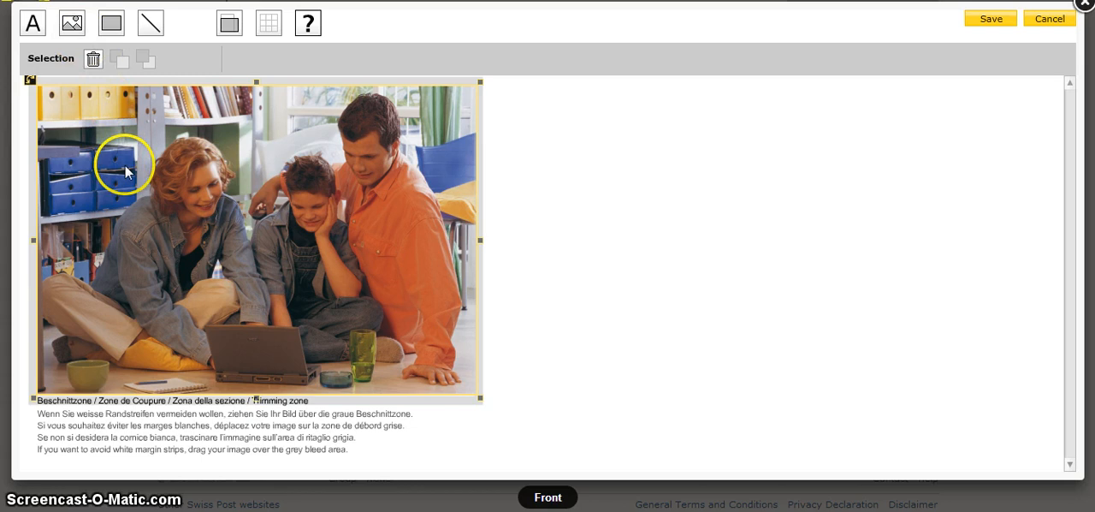
Save the front design and open the card's rear side for editing
left_click(1002, 20)
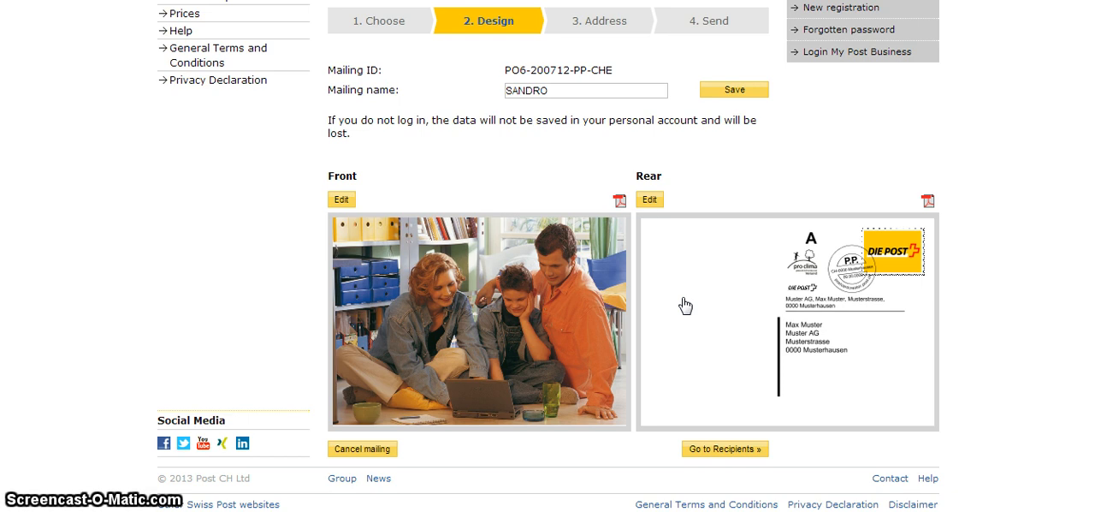
left_click(649, 201)
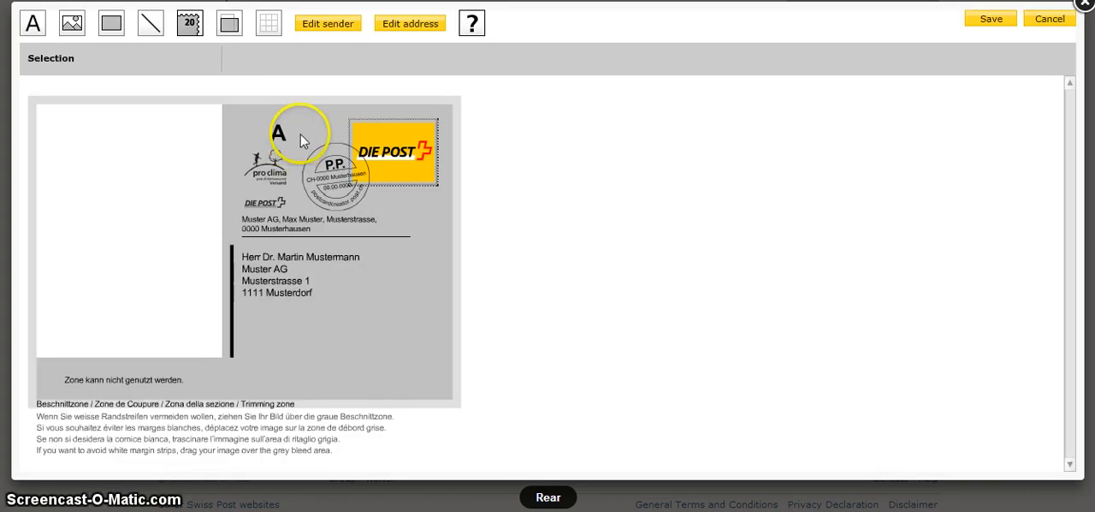
Set the company in the sender address to UTP and save the sender details
left_click(329, 31)
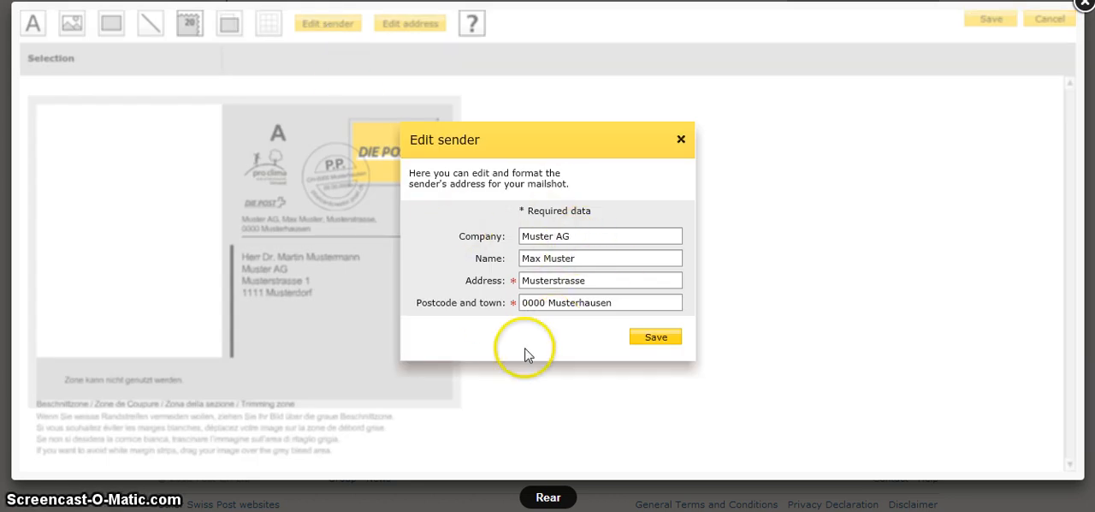
left_click(576, 237)
left_click_drag(576, 237, 505, 237)
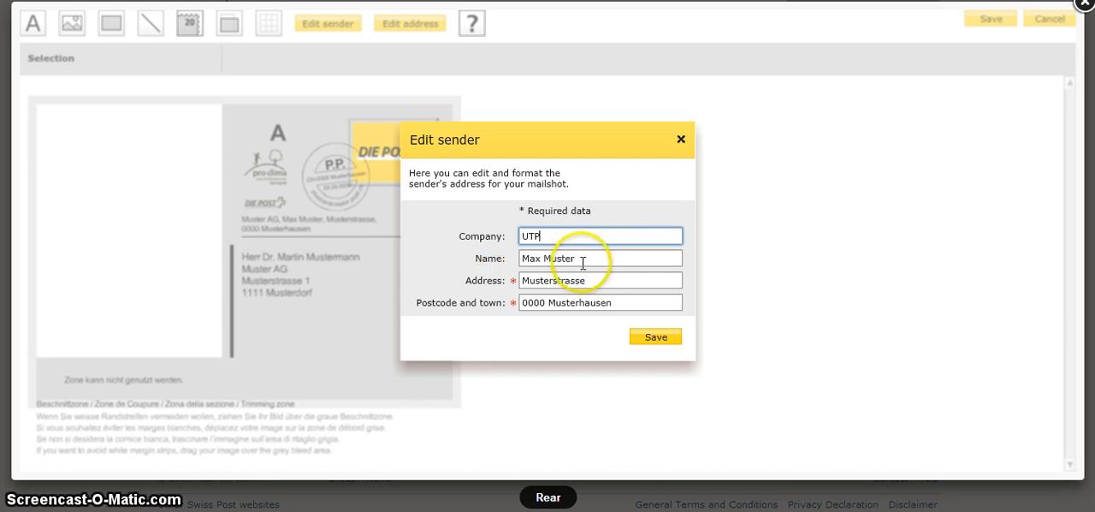
left_click(523, 280)
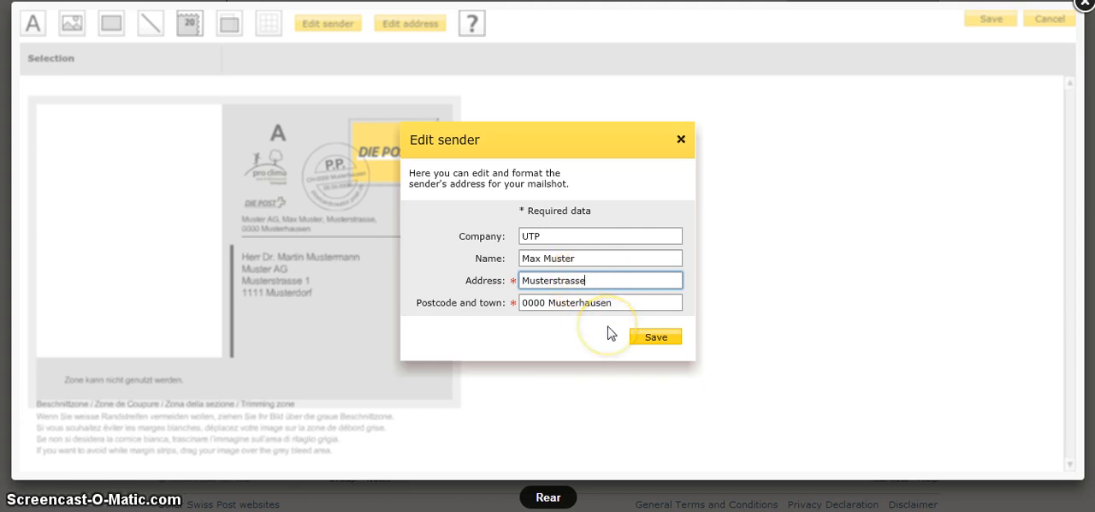
left_click(656, 339)
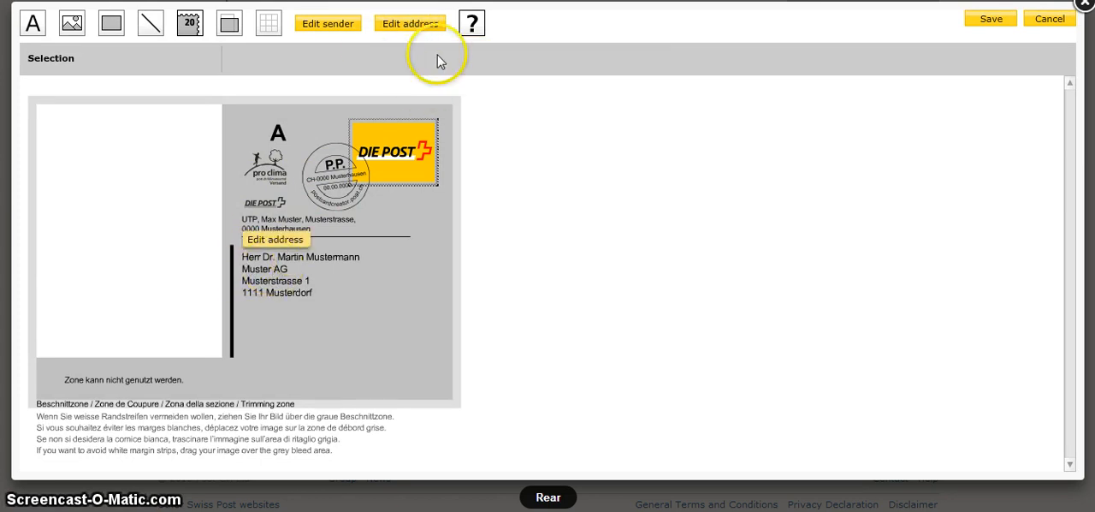
Save the recipient address format with salutation, first name and last name placed above the company
left_click(277, 279)
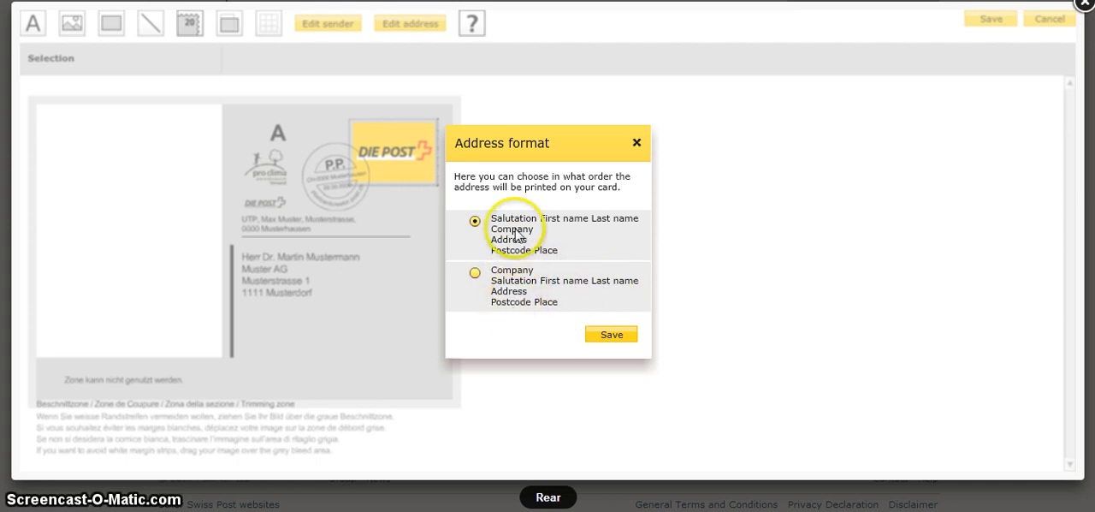
left_click(608, 336)
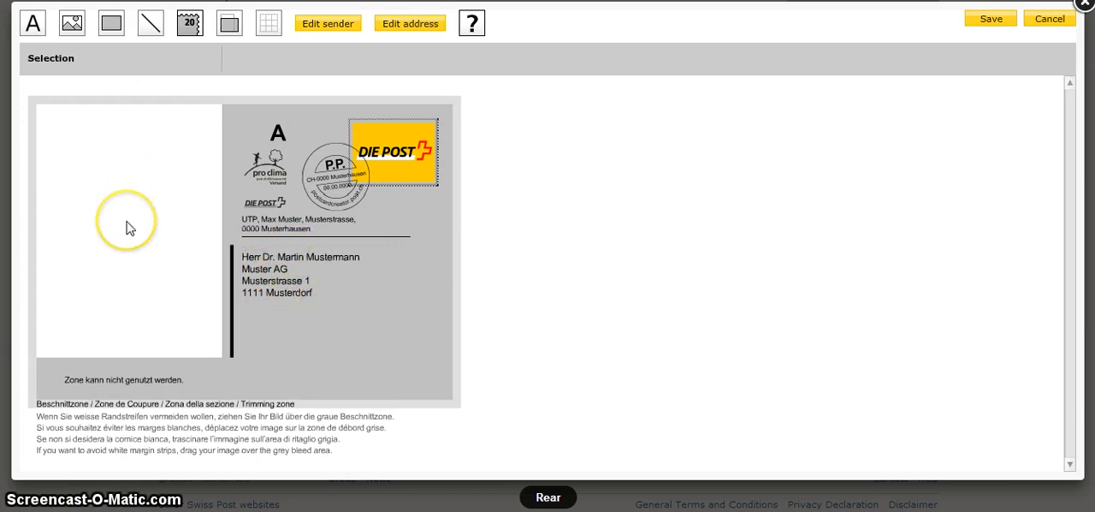
Show the grid on the card's rear and hide it again
left_click(112, 30)
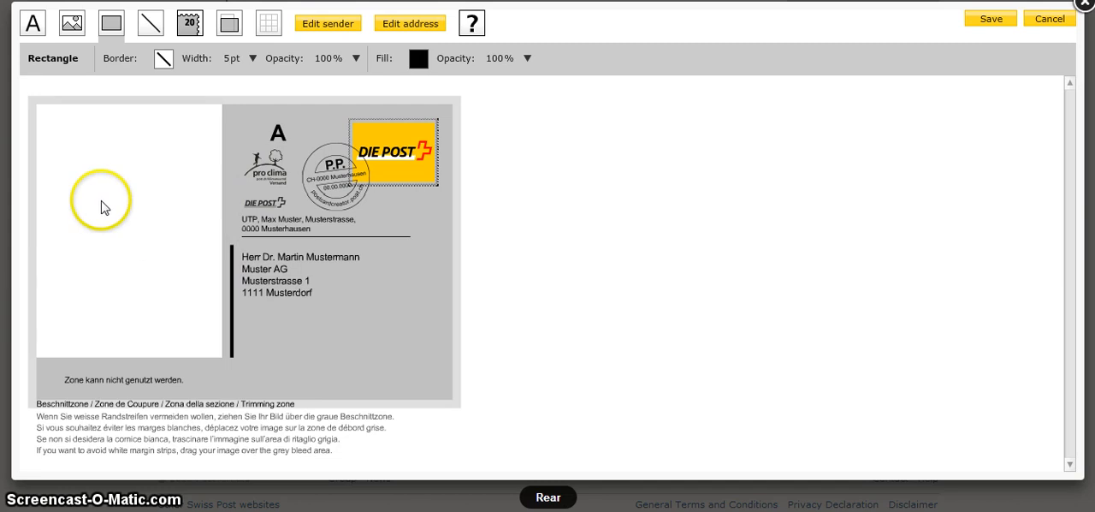
left_click(270, 25)
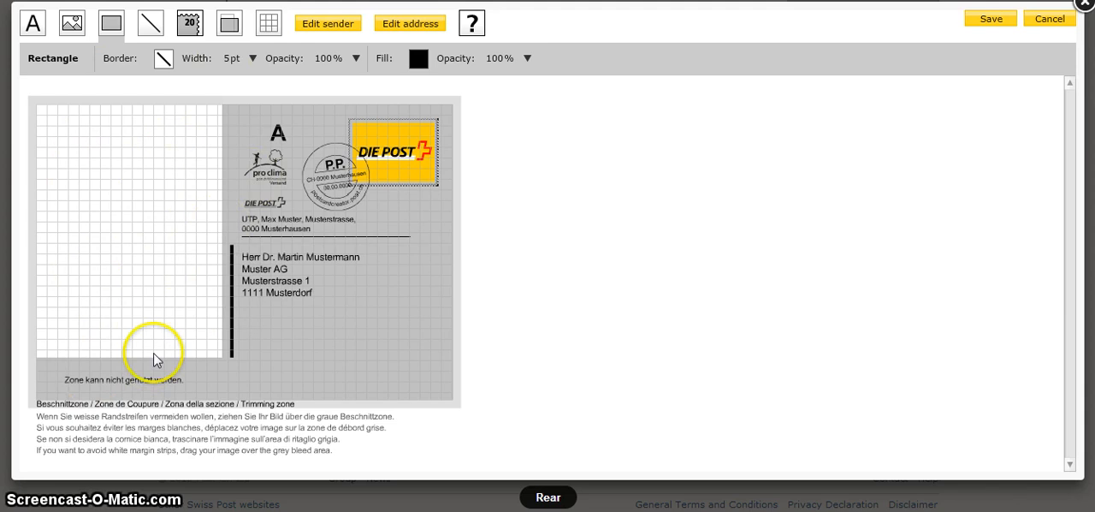
left_click(268, 26)
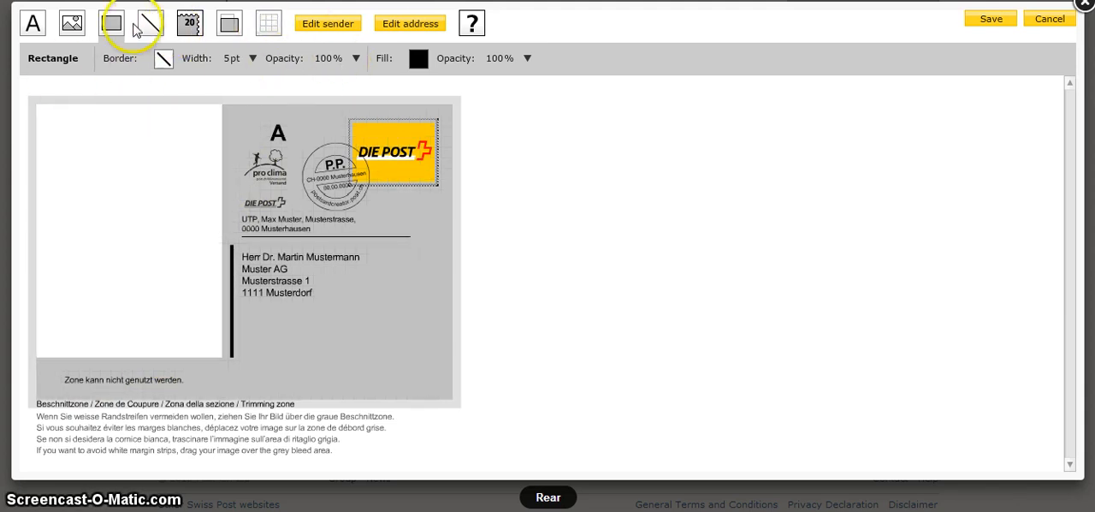
Start a text message on the card's rear with font Comic Sans MS, size 7 and text colour 000099
left_click(32, 27)
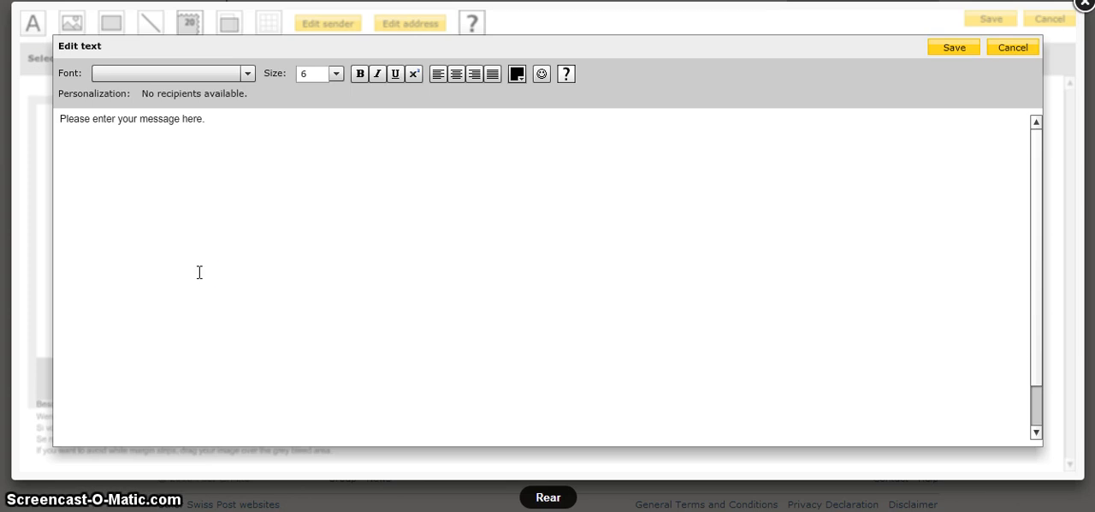
left_click(248, 75)
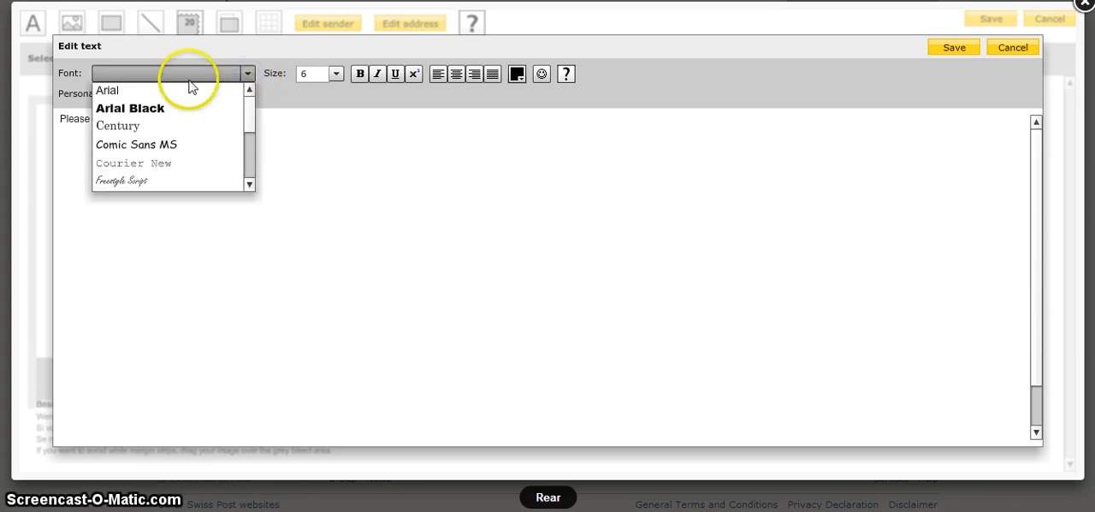
left_click(138, 145)
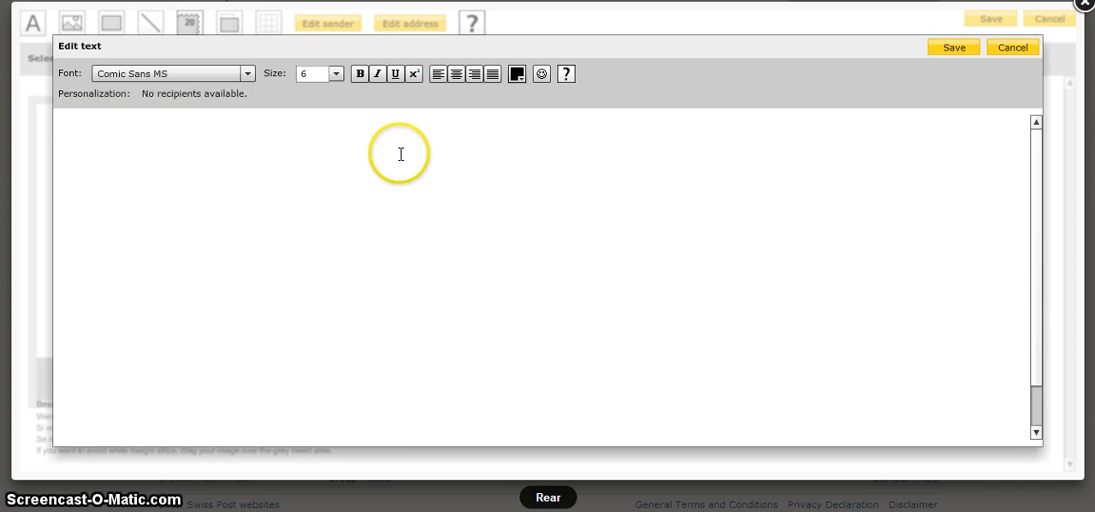
left_click(336, 75)
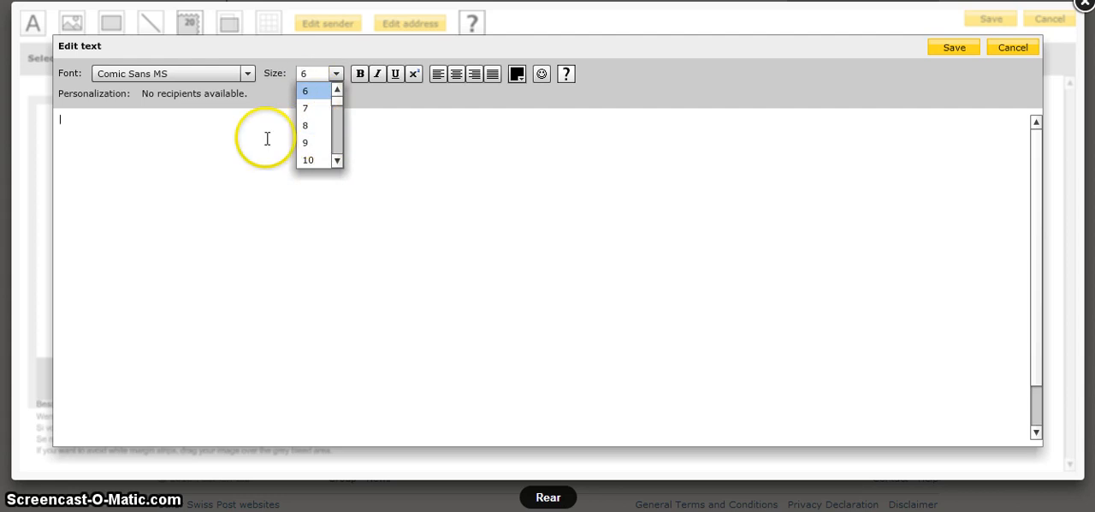
left_click(309, 108)
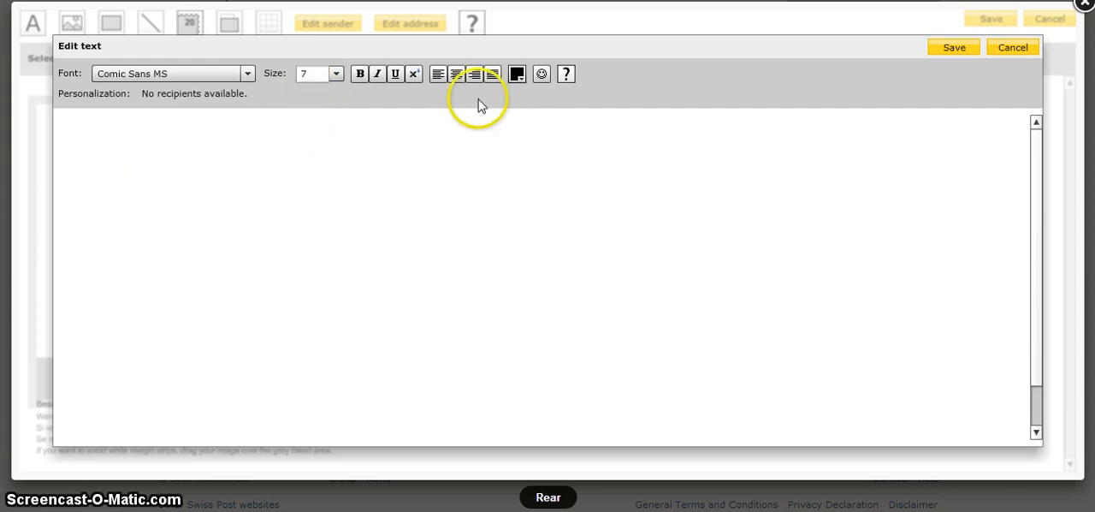
left_click(517, 75)
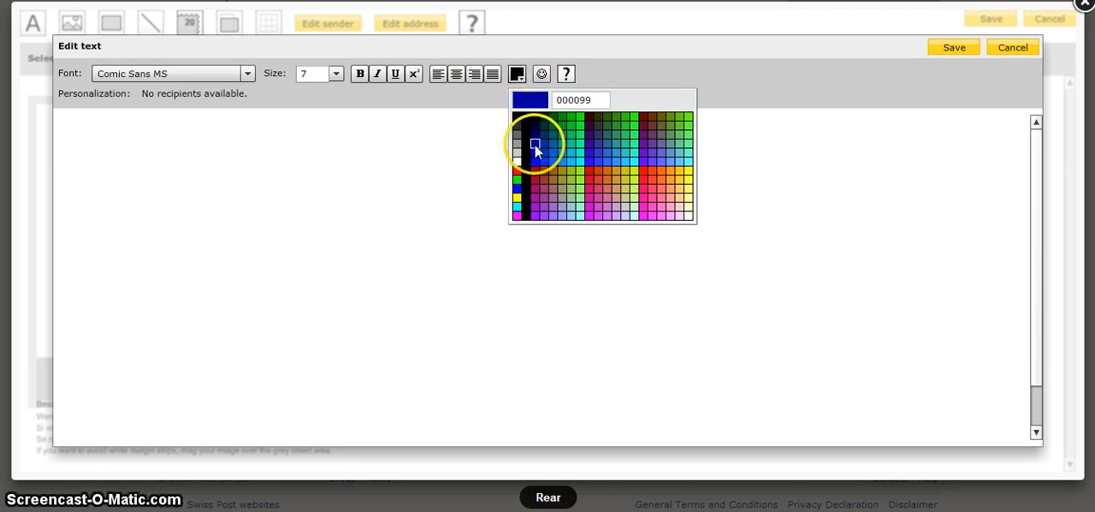
left_click(534, 144)
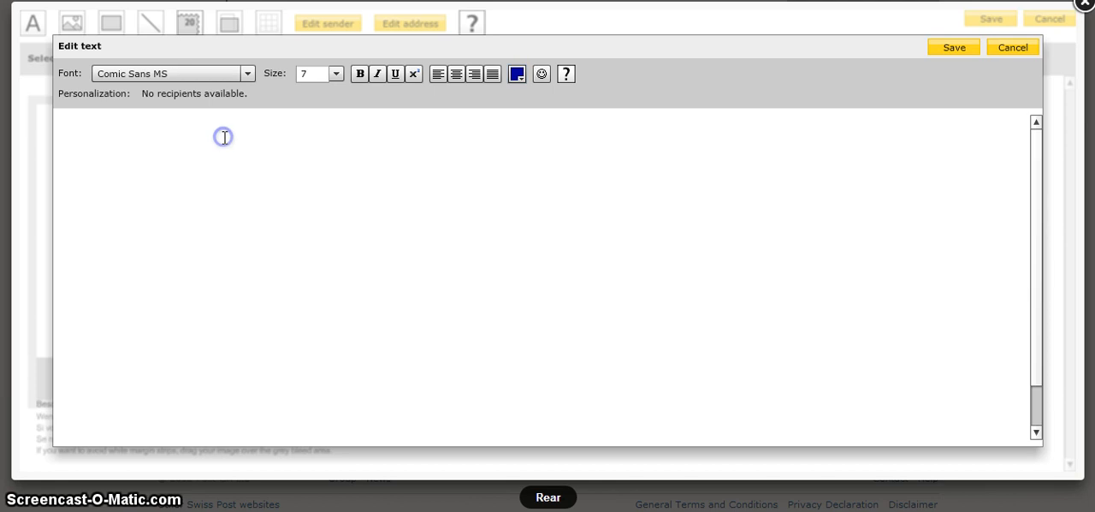
Enter the "Dear mom and dad," message describing the family picture, and correct "member" to "remember" in its last sentence
left_click(109, 347)
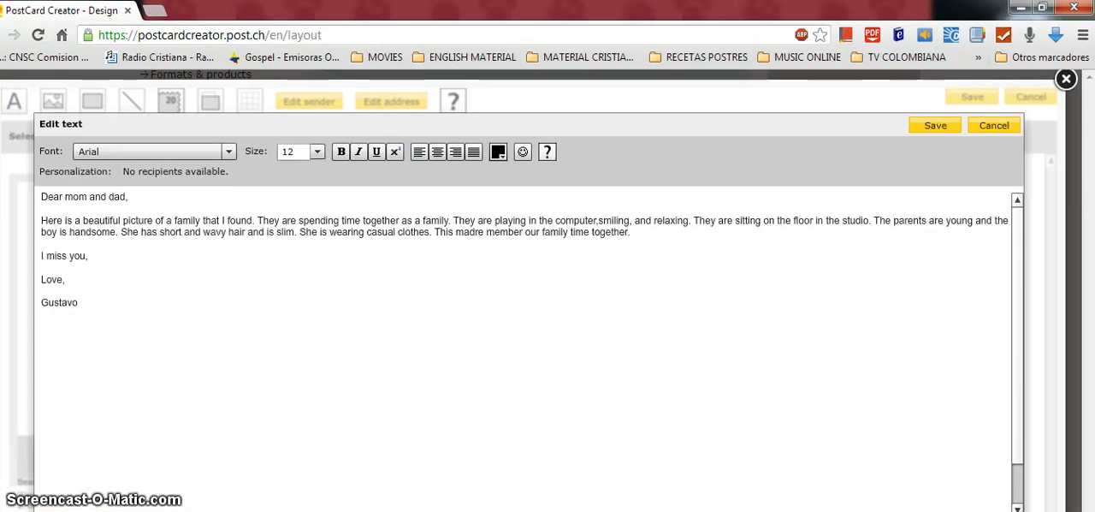
left_click(162, 374)
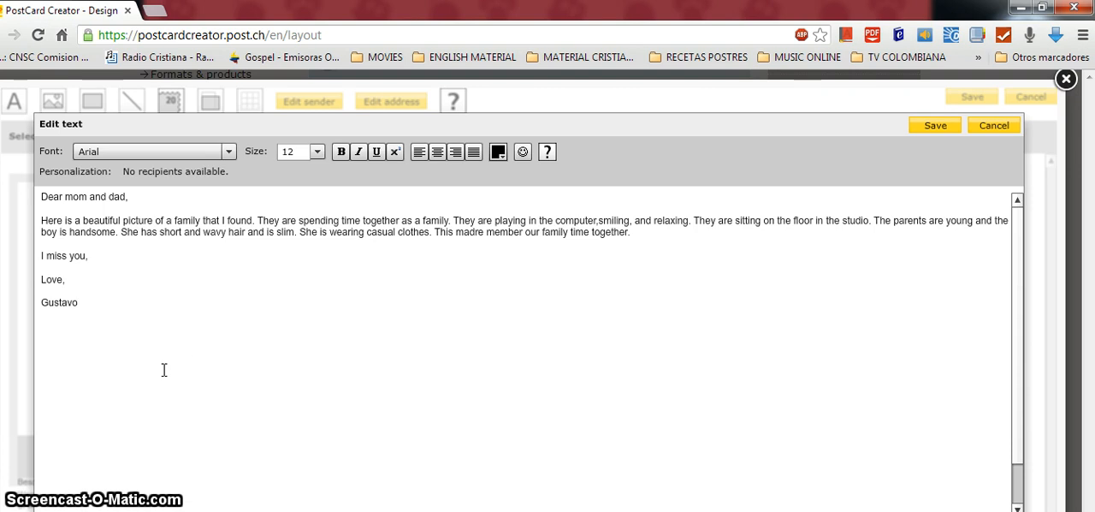
left_click(147, 291)
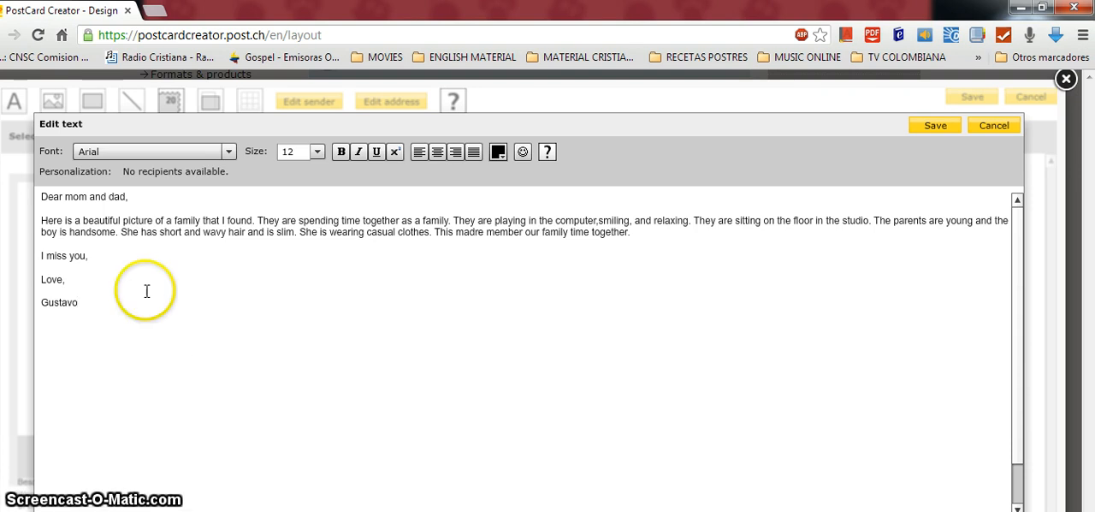
left_click(45, 200)
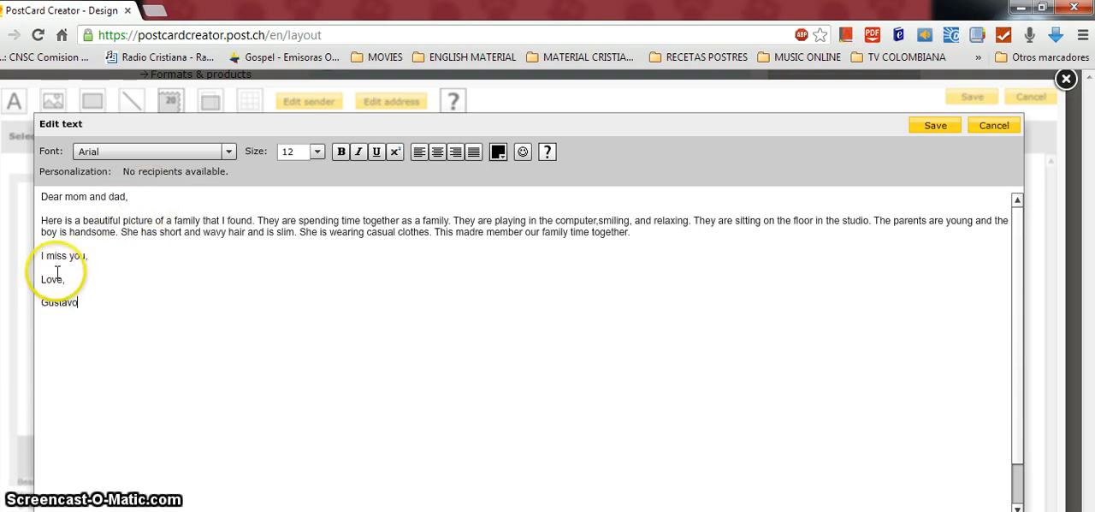
type(",")
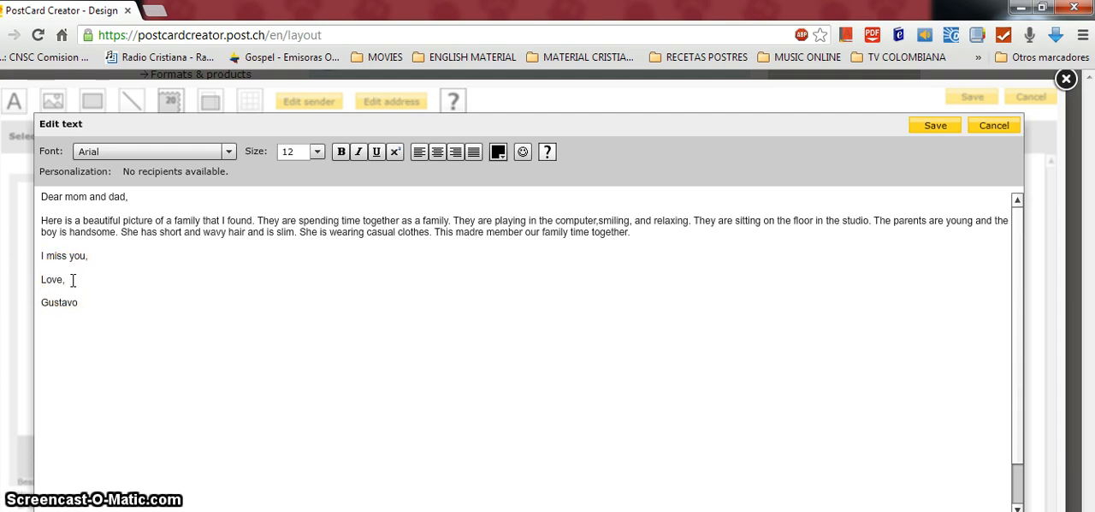
left_click(75, 304)
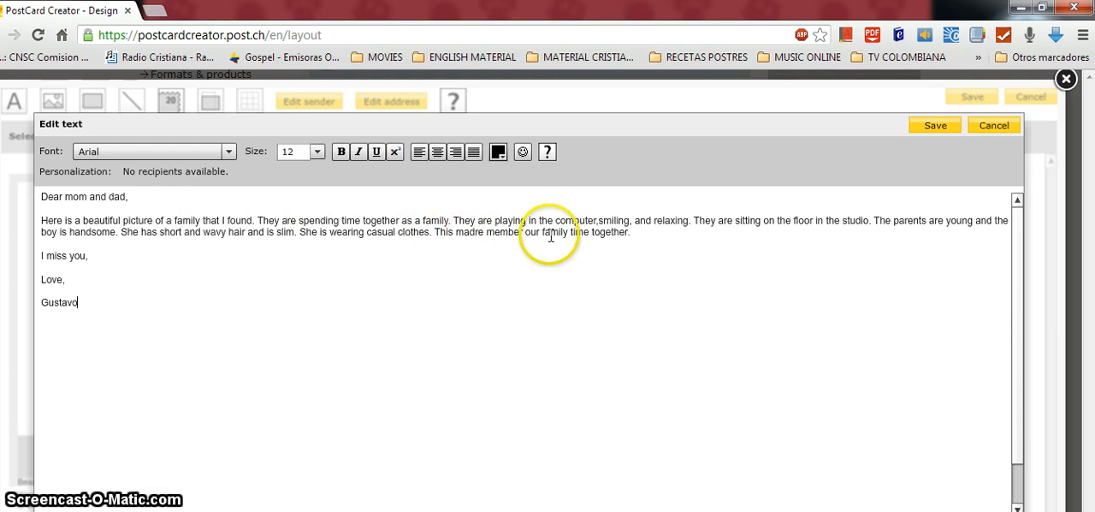
left_click(485, 231)
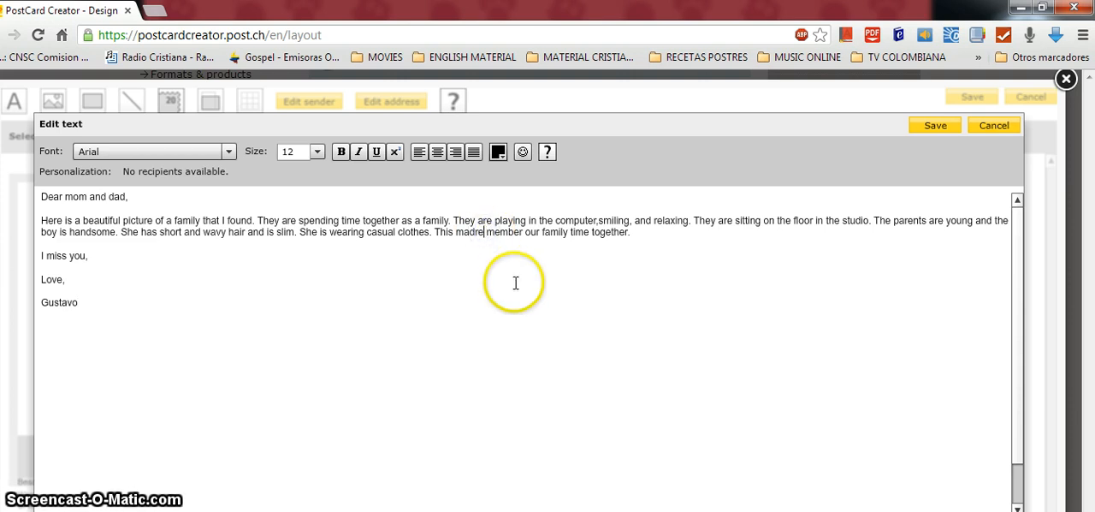
type("re")
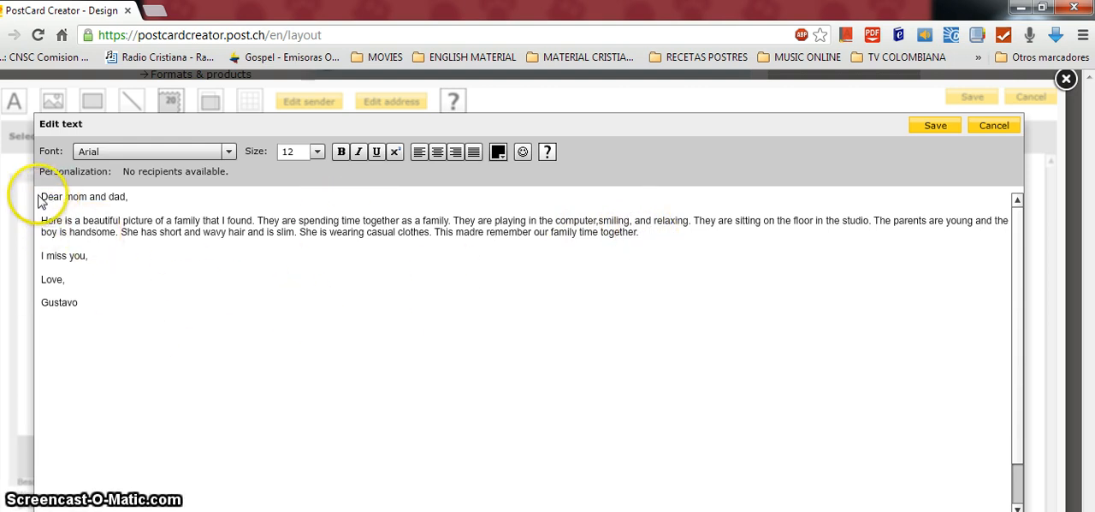
Format the whole message in Comic Sans MS with text colour 000066 and save it onto the card's rear
left_click_drag(41, 196, 111, 305)
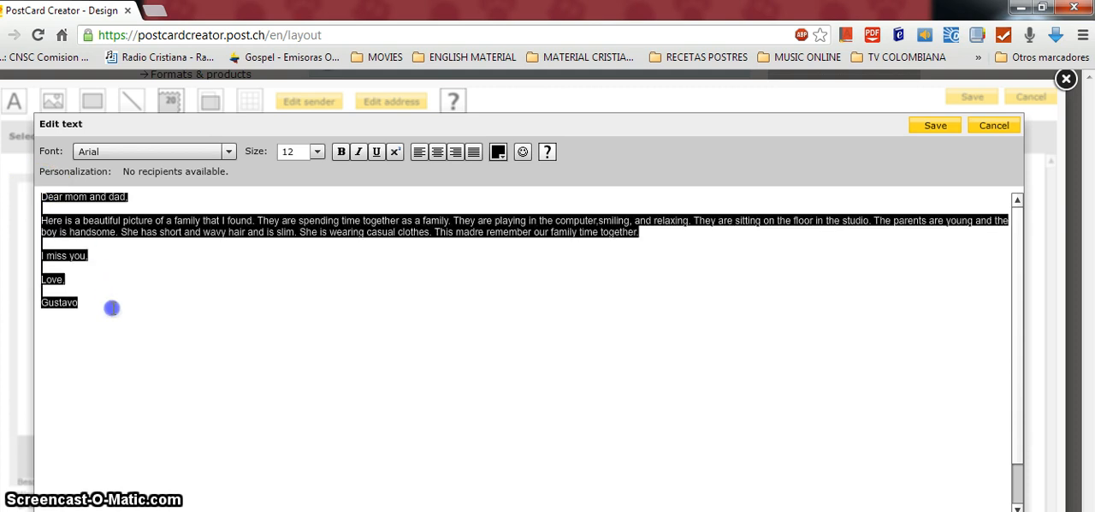
left_click(498, 152)
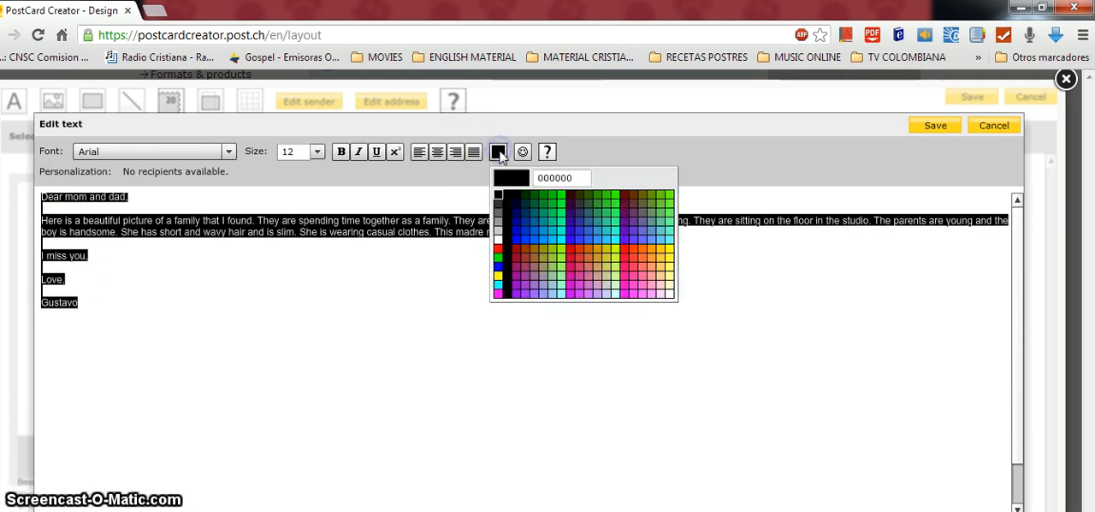
left_click(517, 211)
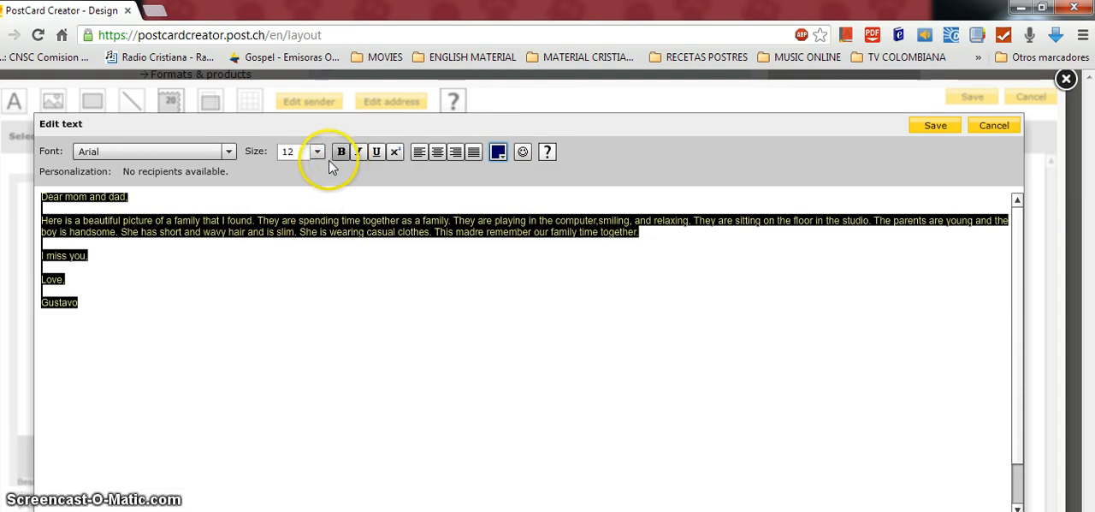
left_click(228, 151)
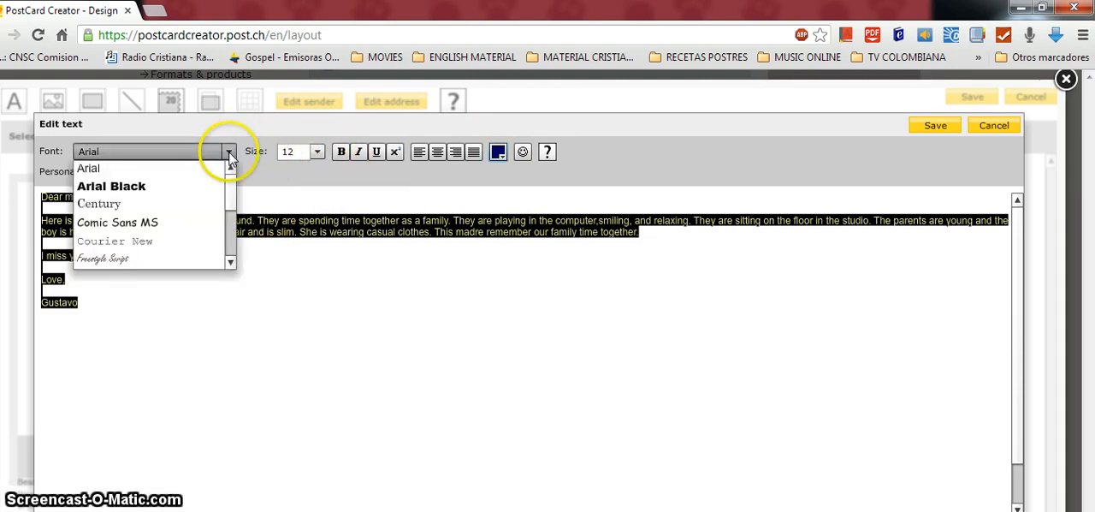
left_click(149, 223)
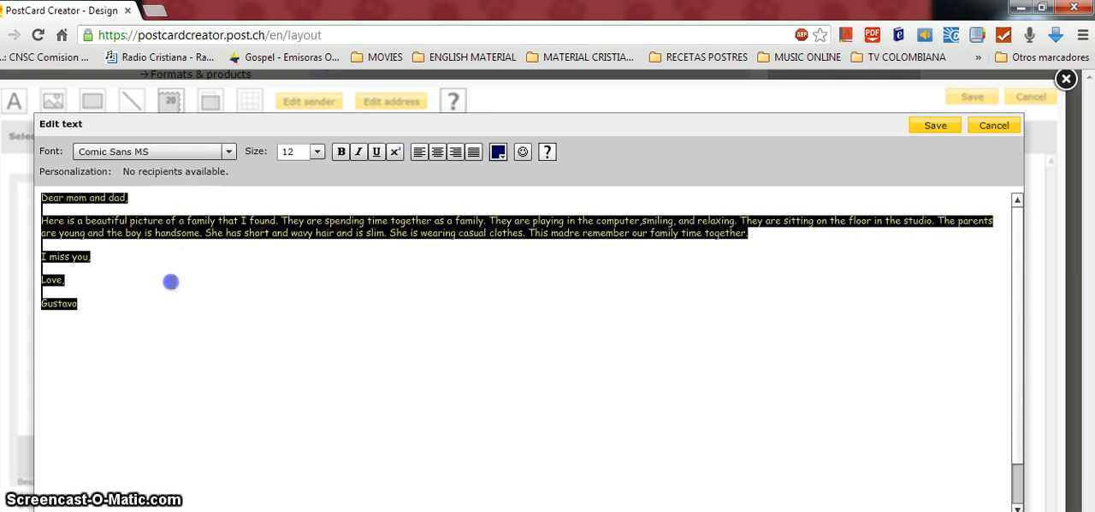
left_click(171, 282)
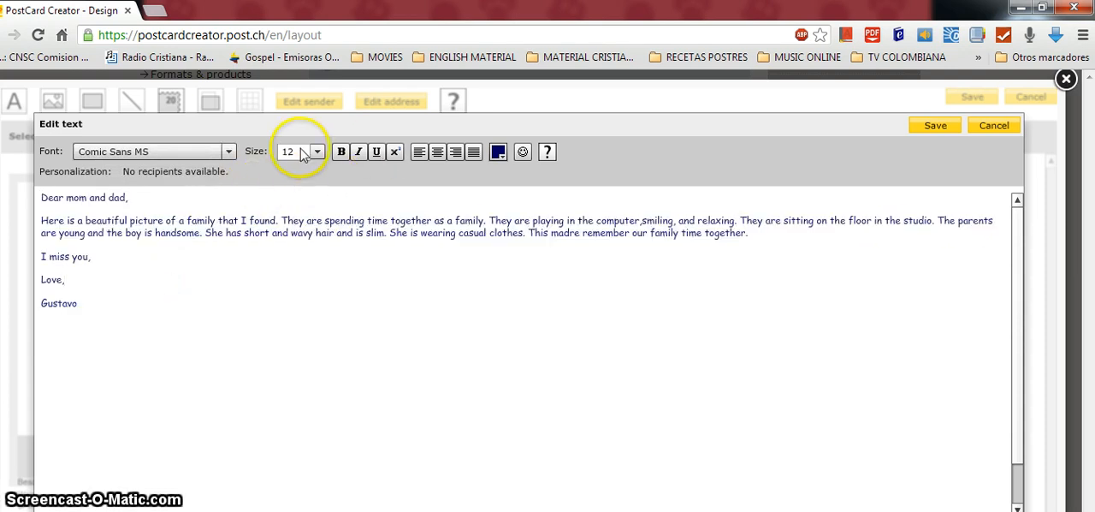
left_click(937, 130)
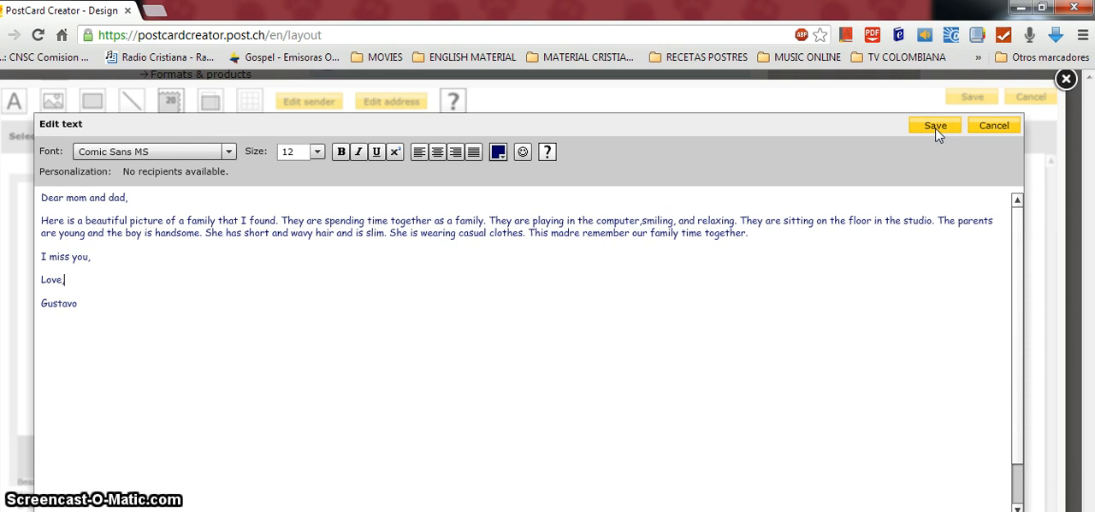
left_click(935, 127)
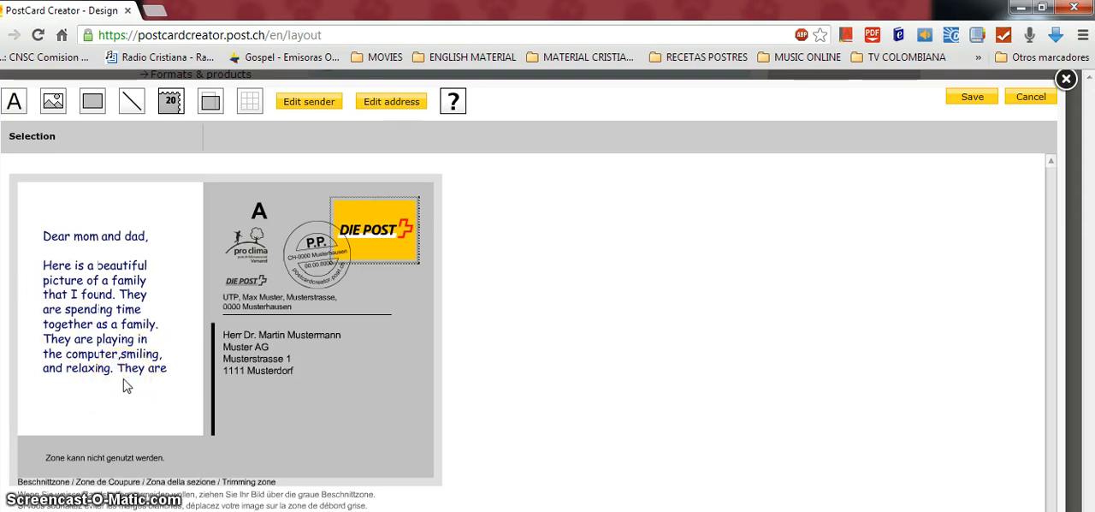
Replace the default stamp image with the picture of old books from the Objects category and save the rear design
left_click(377, 236)
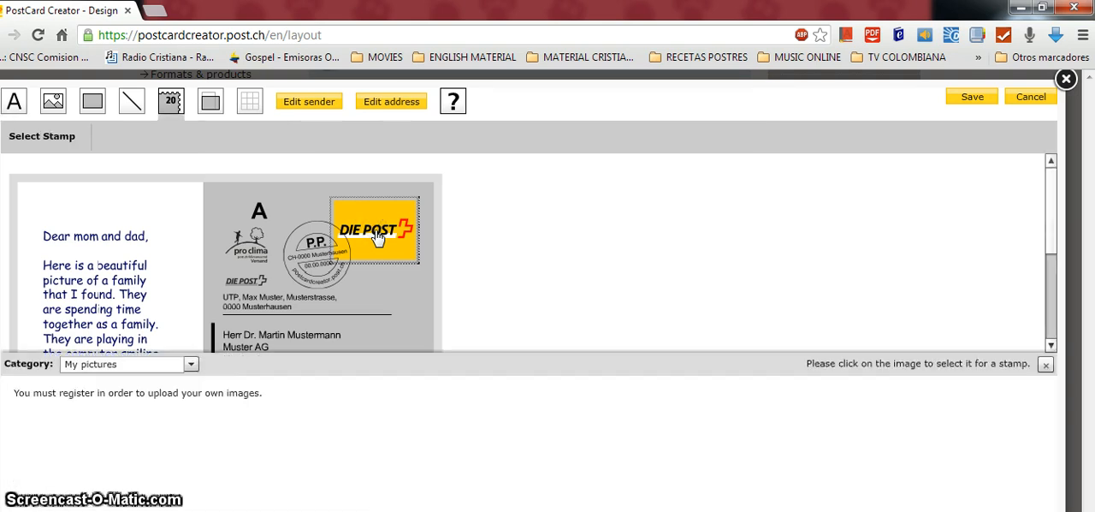
left_click(158, 368)
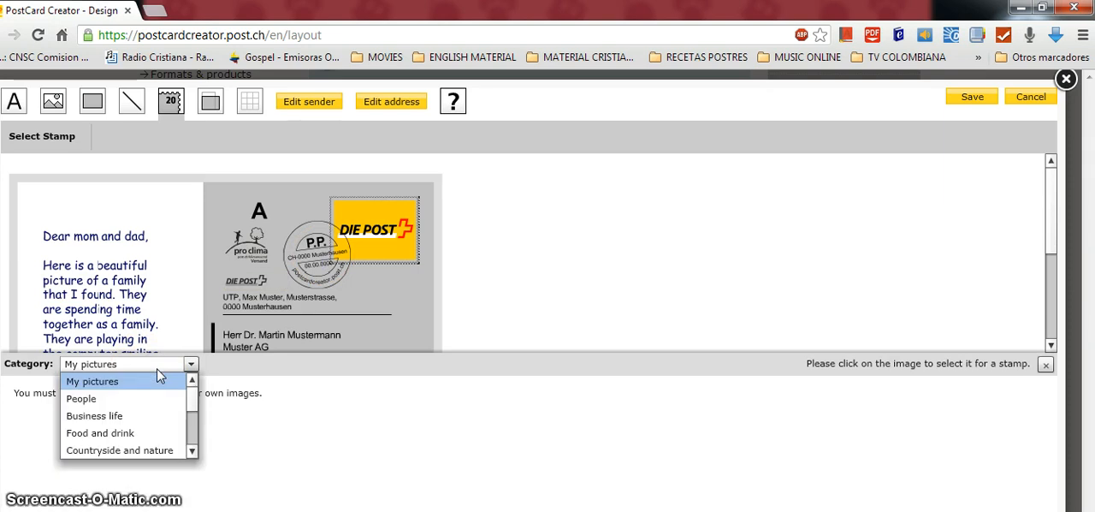
left_click(192, 451)
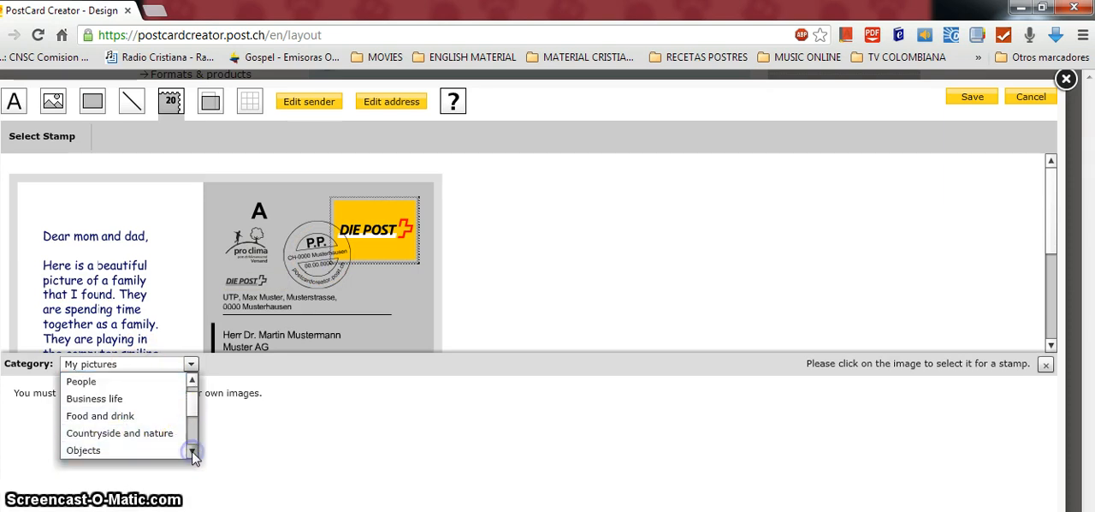
left_click(193, 451)
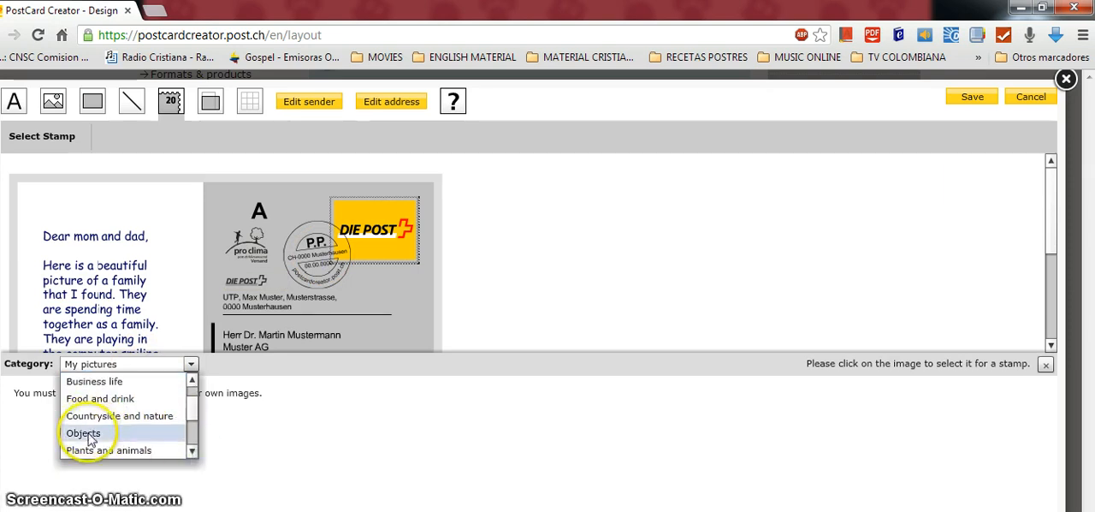
left_click(82, 432)
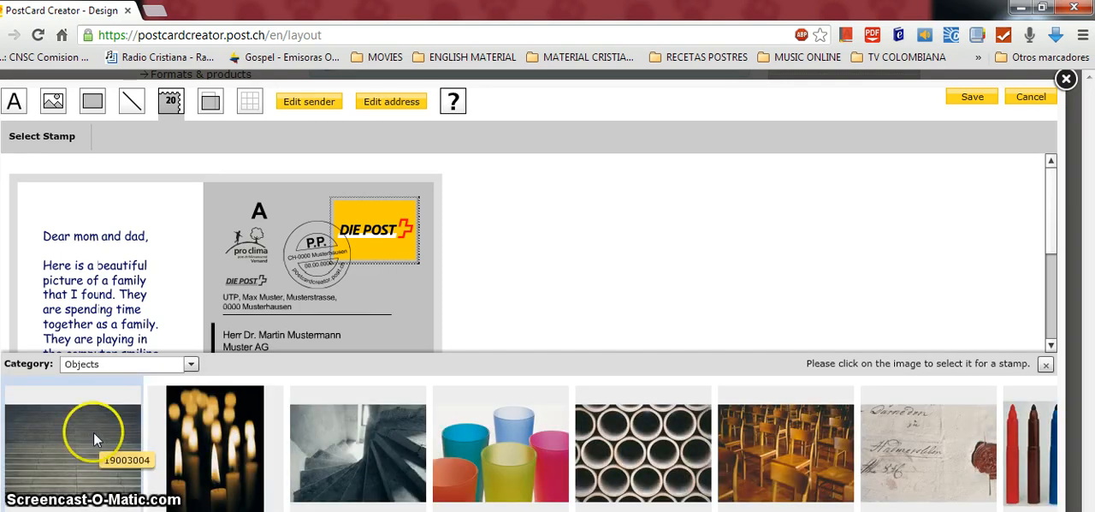
left_click(1034, 446)
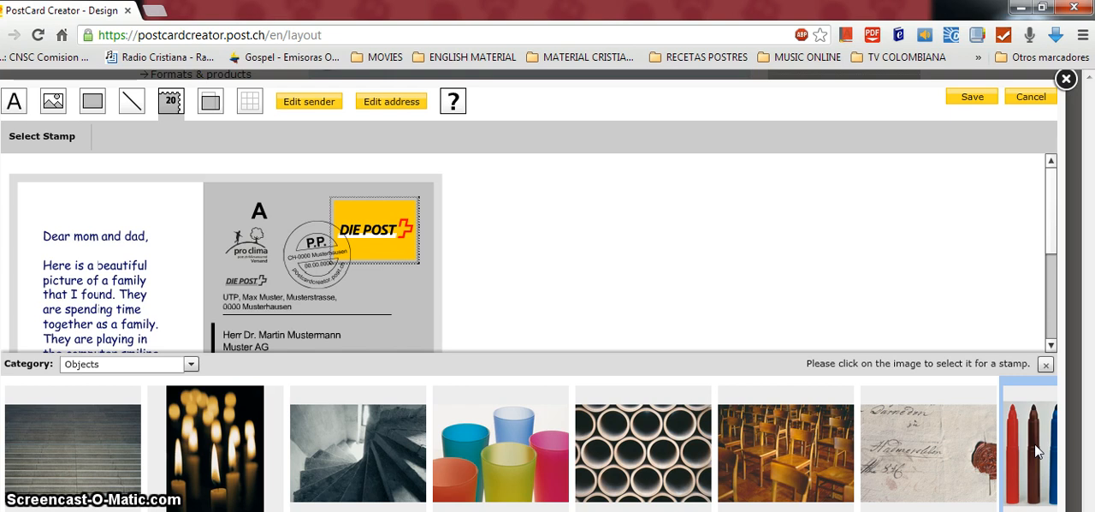
left_click(1033, 462)
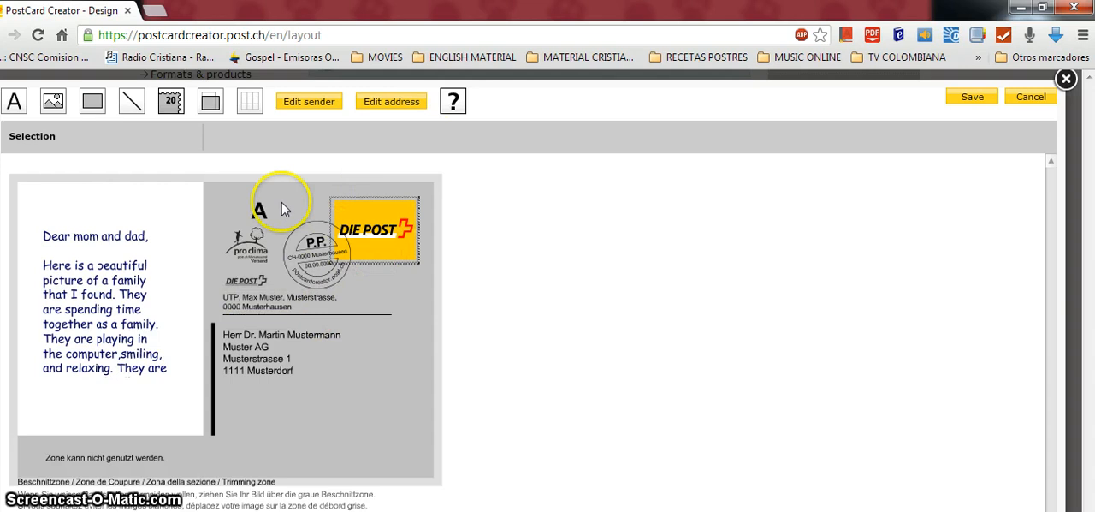
left_click(971, 99)
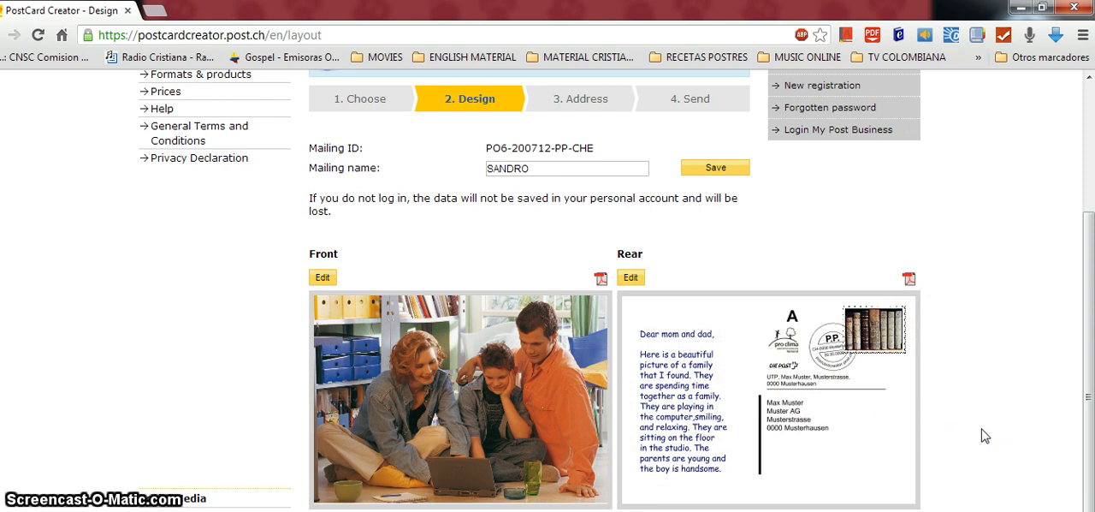
Switch the browser to full screen and open the form for adding a recipient in the Address stage
key("F11")
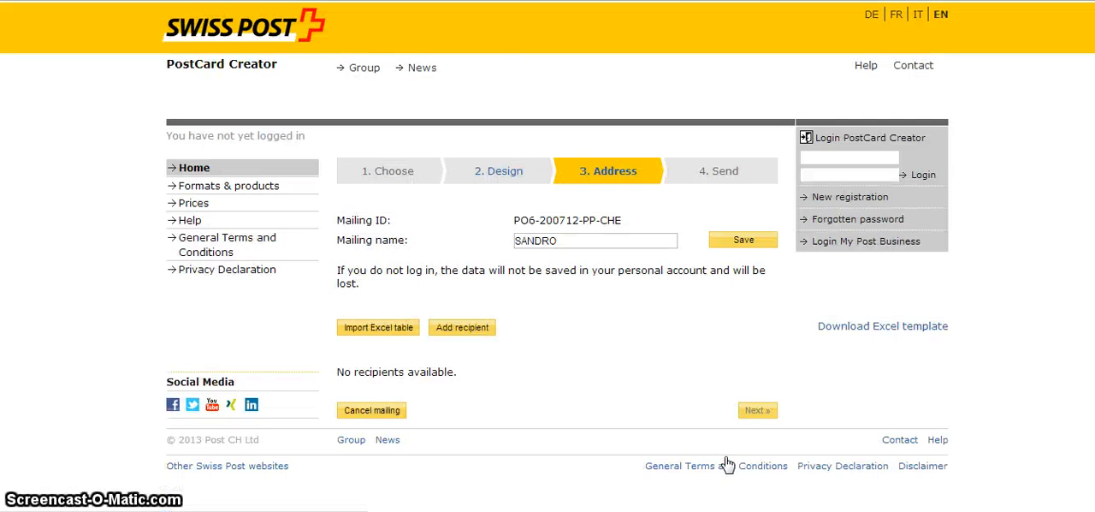
left_click(491, 328)
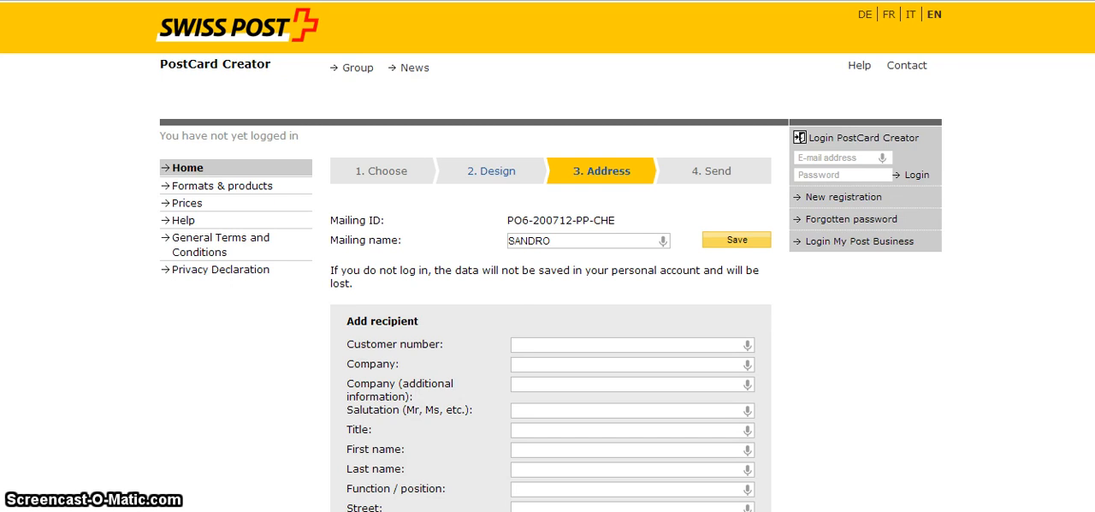
scroll(547, 257, "down", 3)
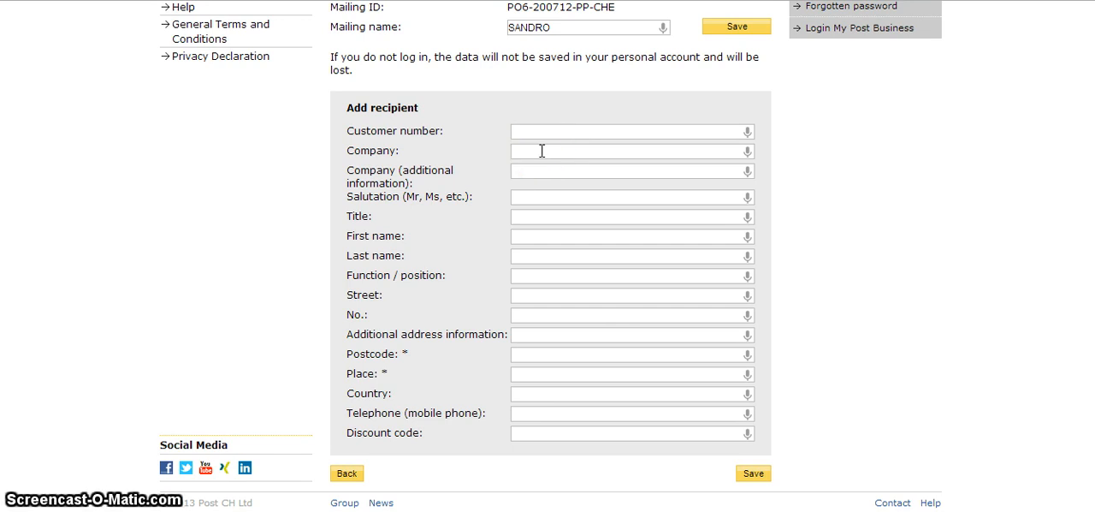
Fill in the recipient's title as Mr, the first and last name, and the function as Teacher
left_click(531, 217)
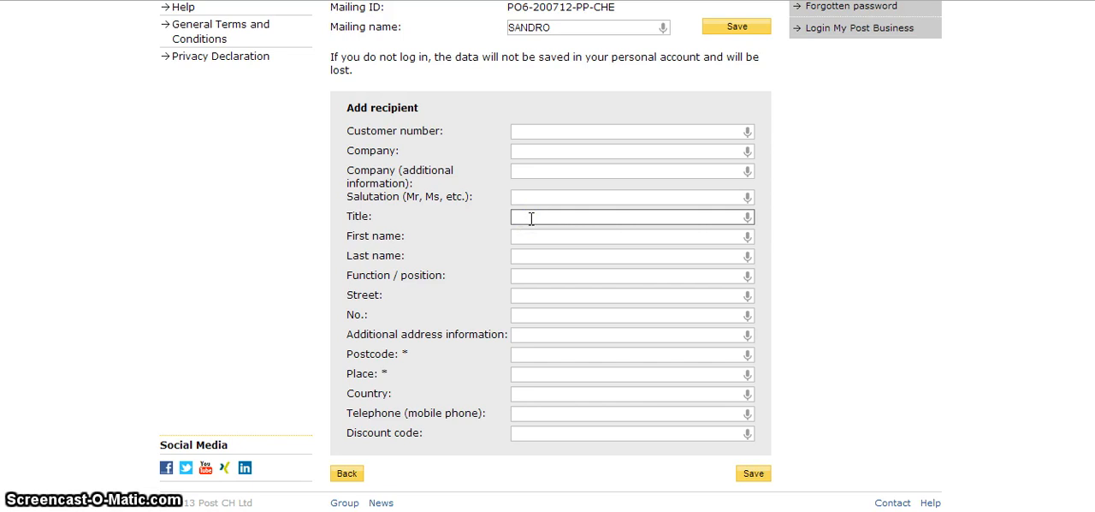
type("M")
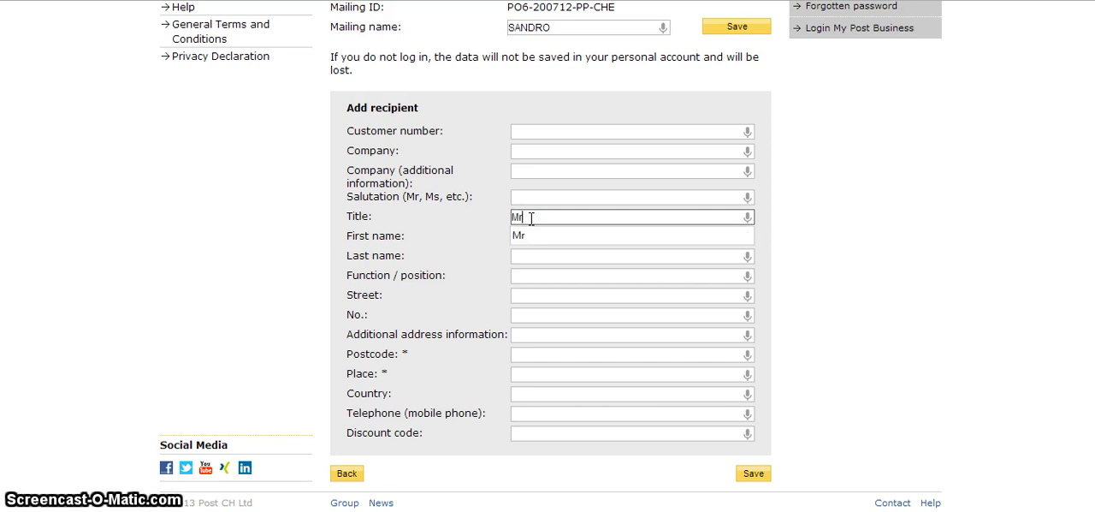
type("r")
left_click(526, 235)
left_click(533, 234)
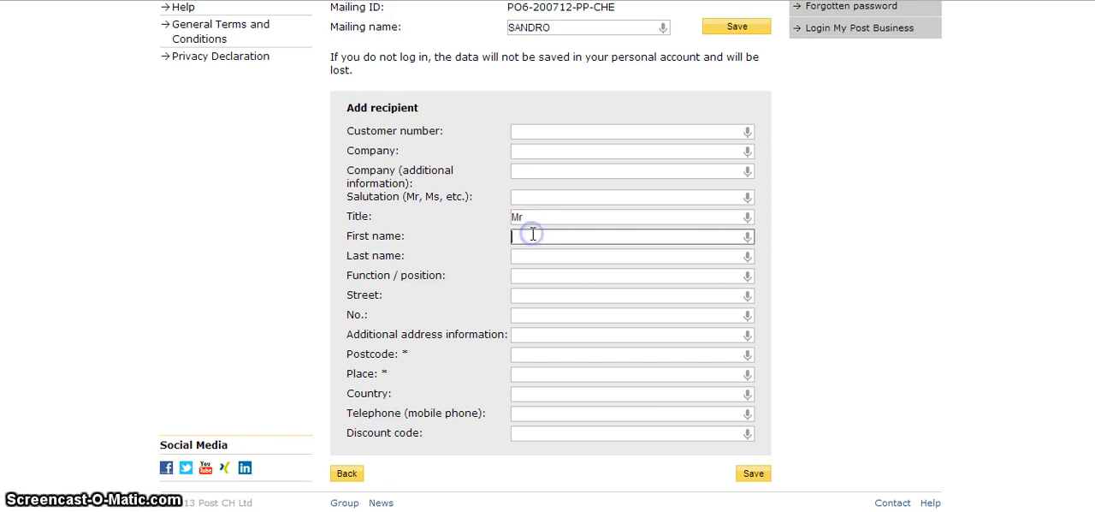
type("S")
left_click(533, 249)
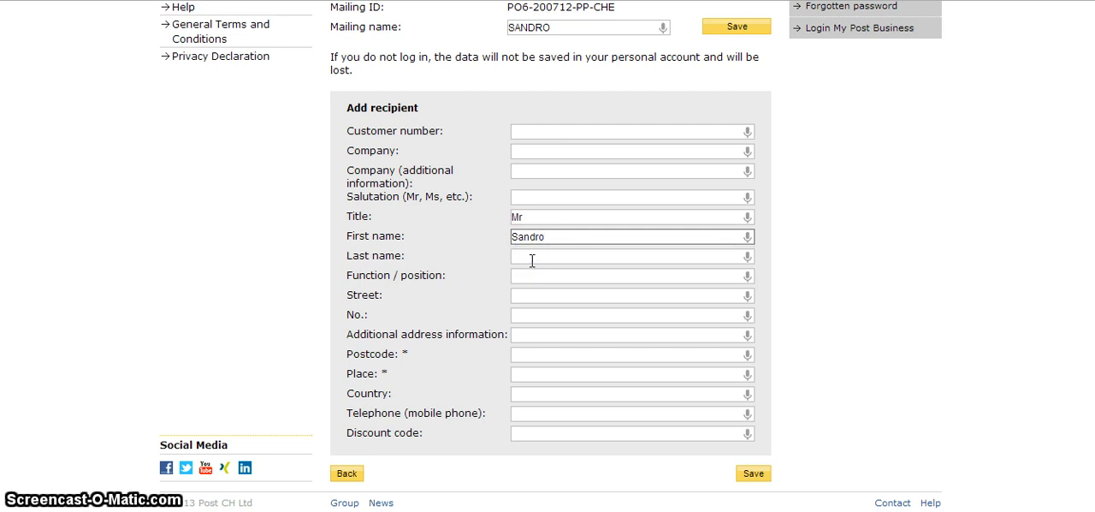
left_click(533, 257)
type("E")
left_click(530, 273)
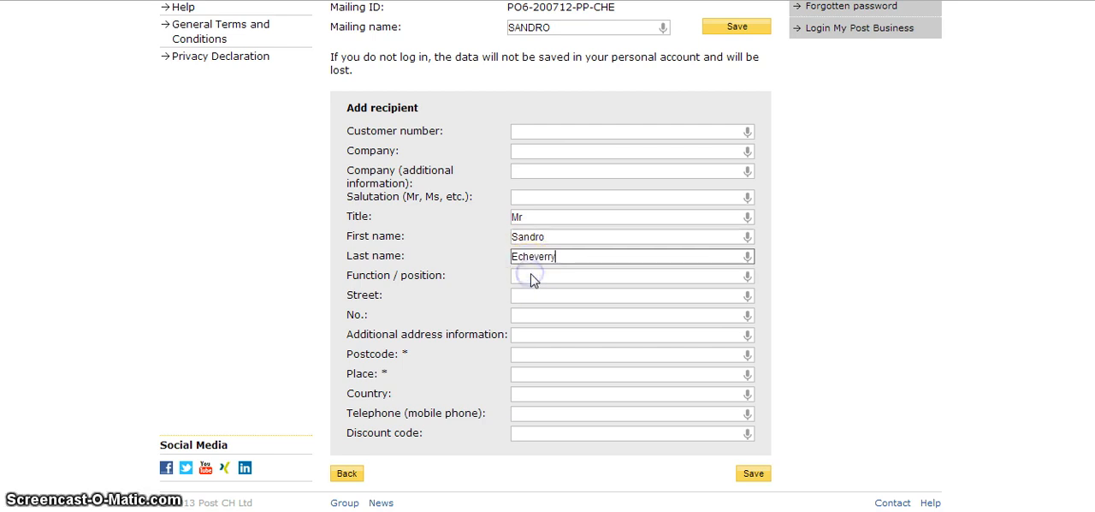
left_click(518, 277)
type("t")
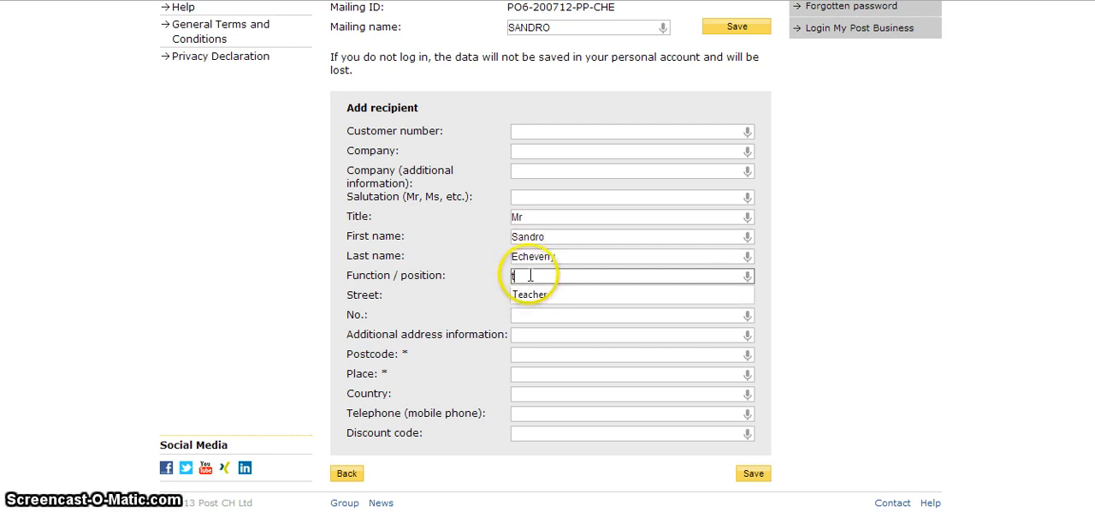
left_click(531, 296)
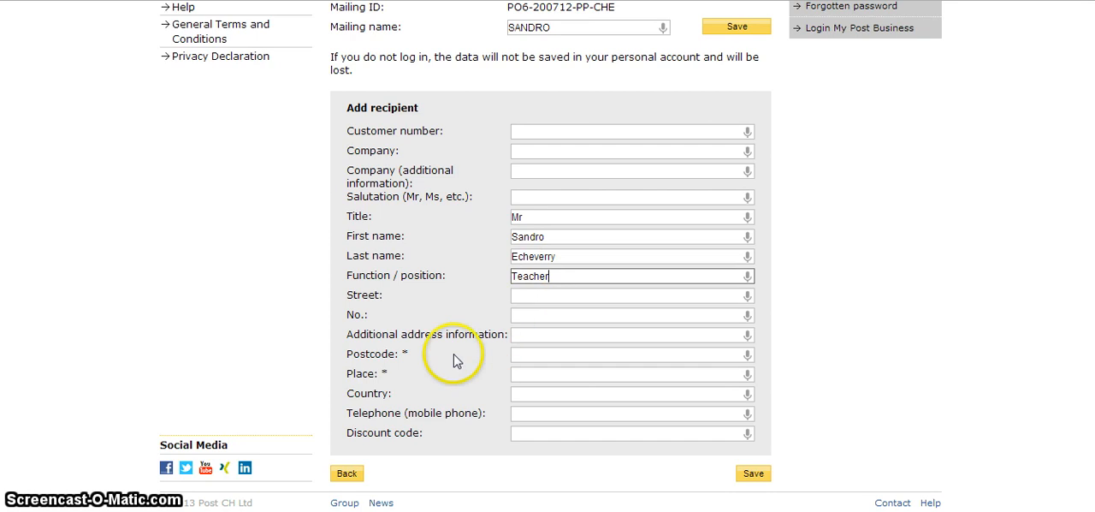
Enter the recipient's postcode and place, and save the recipient
left_click(545, 351)
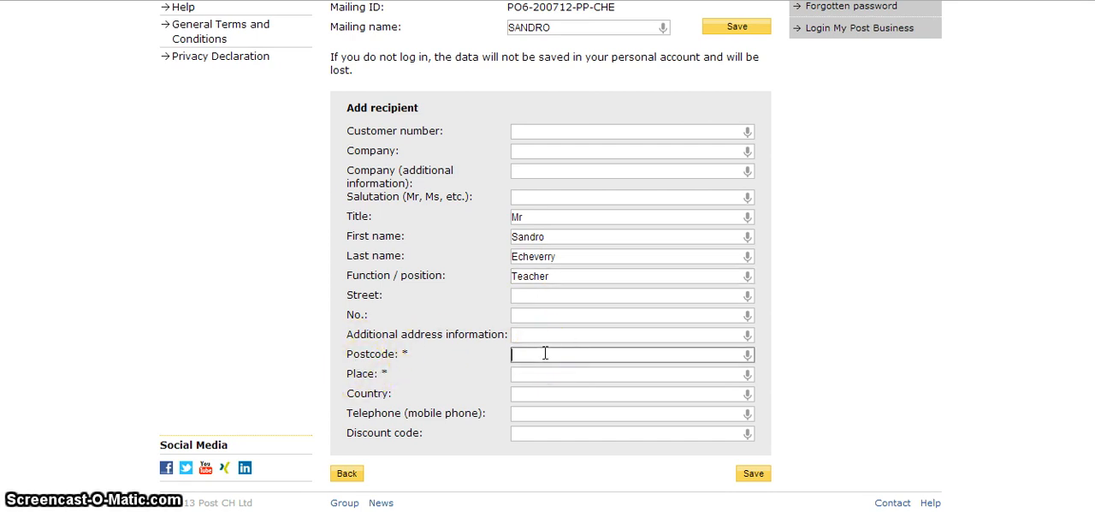
type("1234")
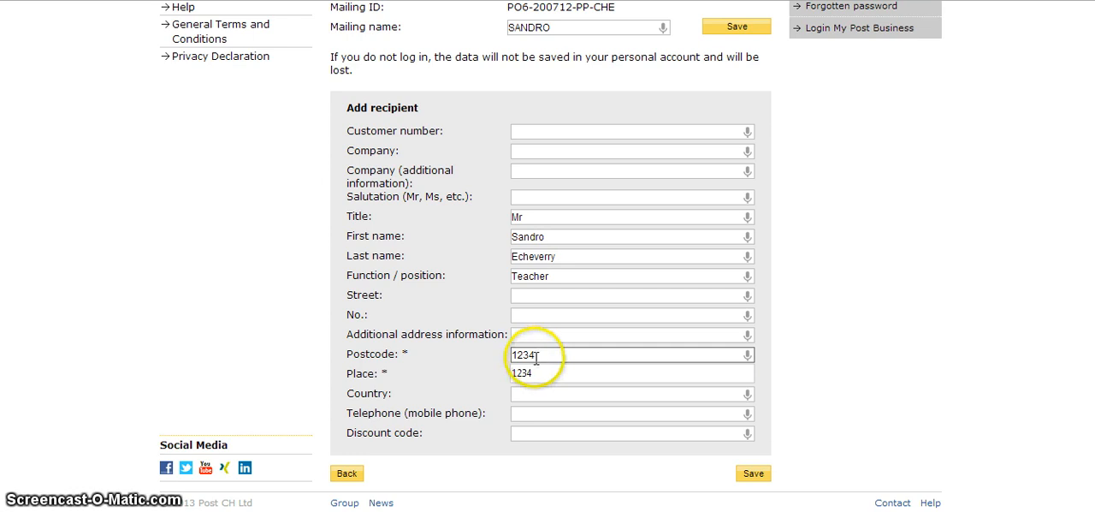
left_click(530, 372)
left_click(531, 373)
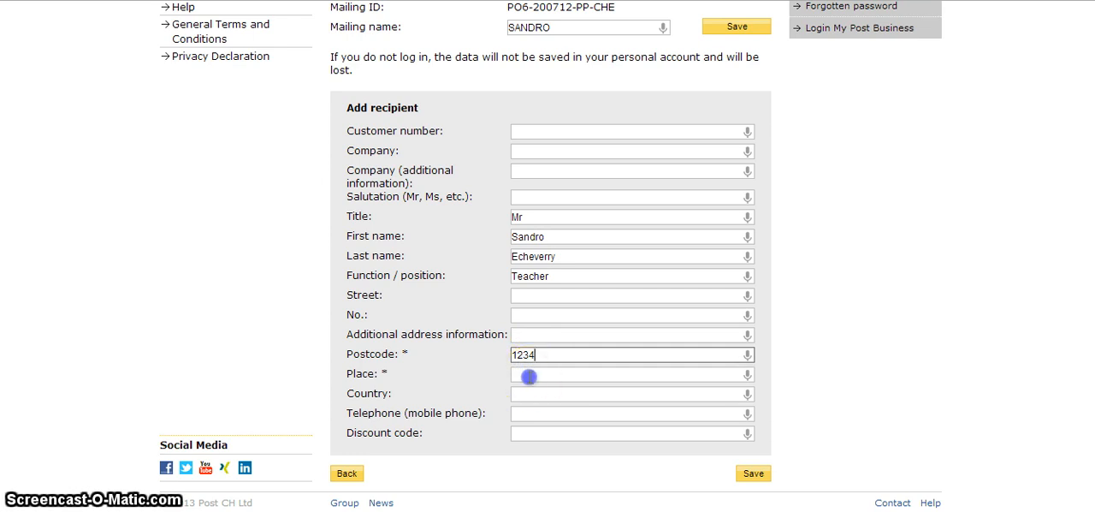
type("u")
left_click(528, 393)
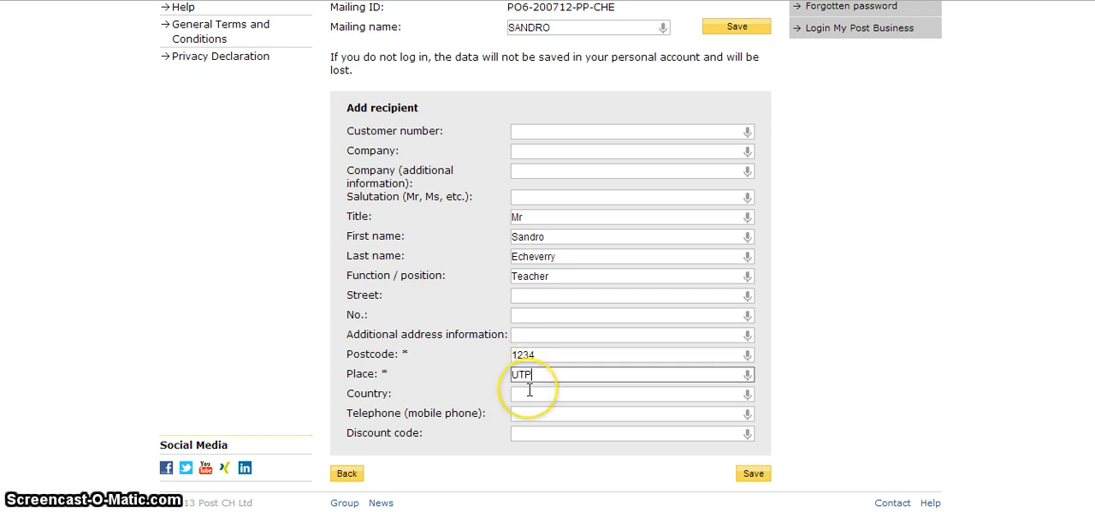
left_click(754, 474)
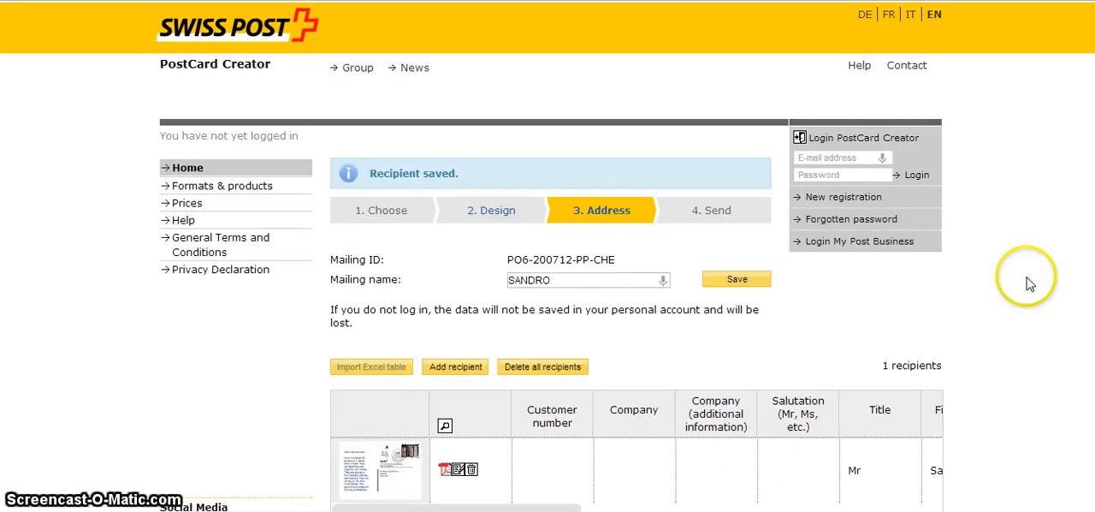
Proceed from the recipient list to the mailing review and examine the card's front and rear
scroll(548, 257, "down", 2)
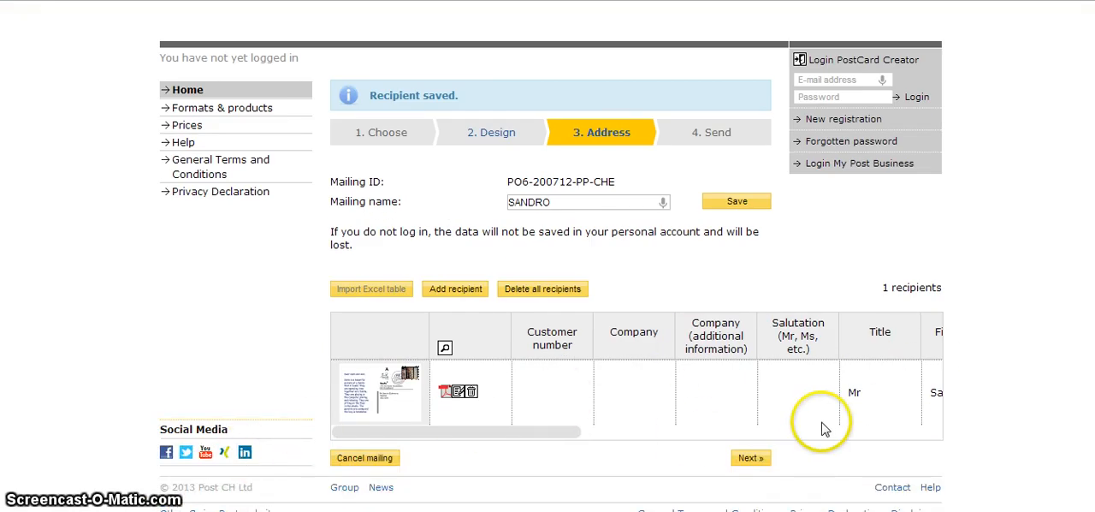
left_click(750, 460)
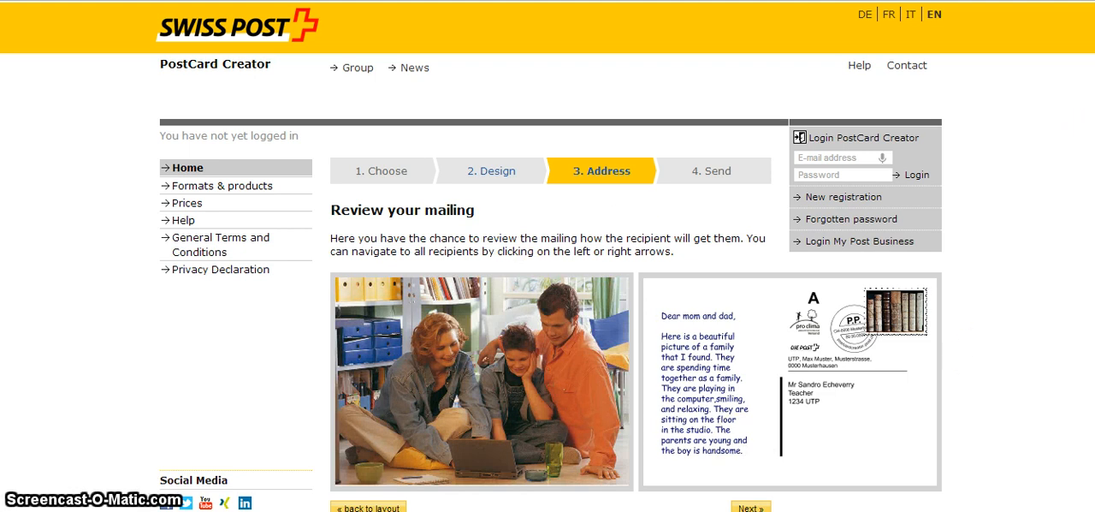
scroll(547, 257, "down", 1)
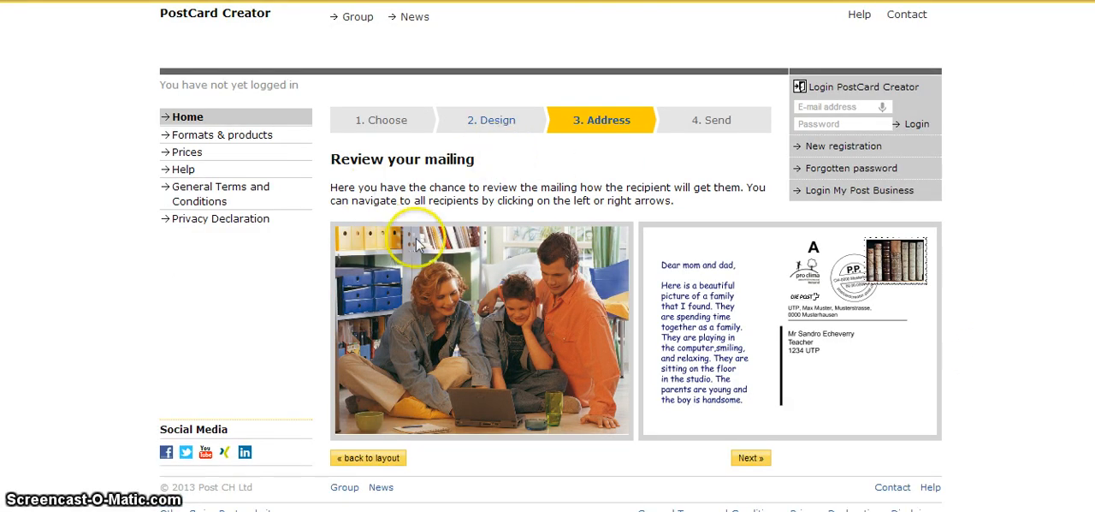